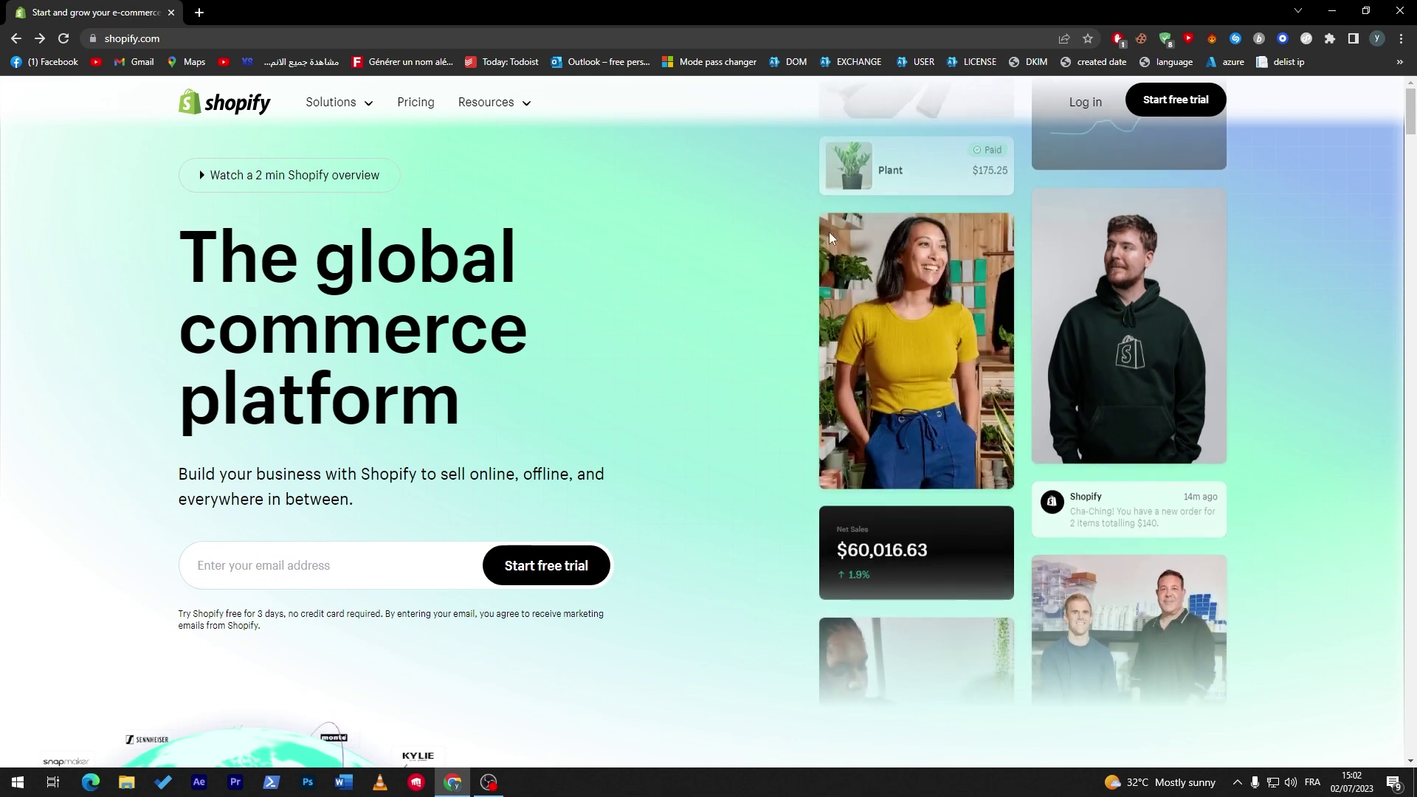
- Open the account's Stores list, look over the inactive stores, and start creating another store
click(1084, 104)
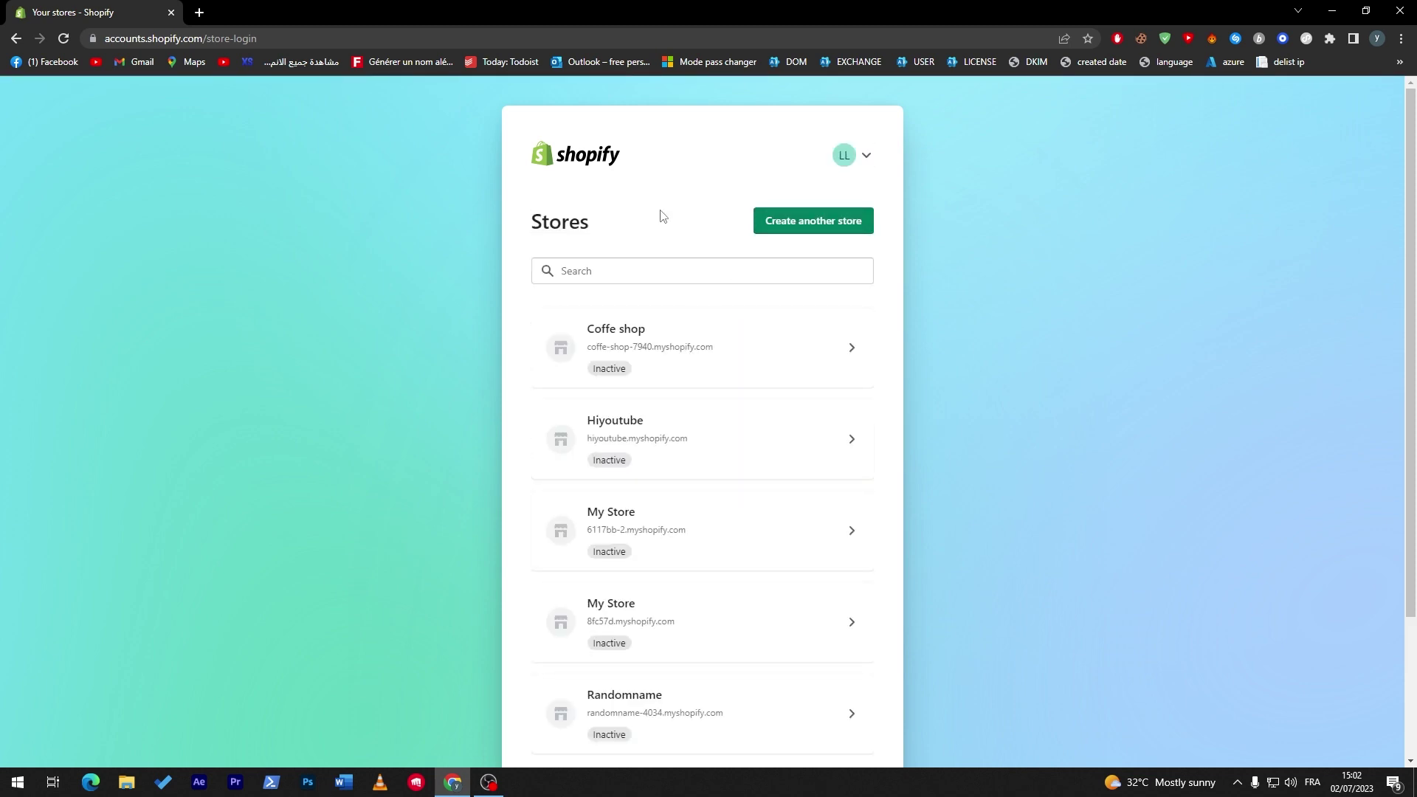
drag(1408, 244, 1408, 313)
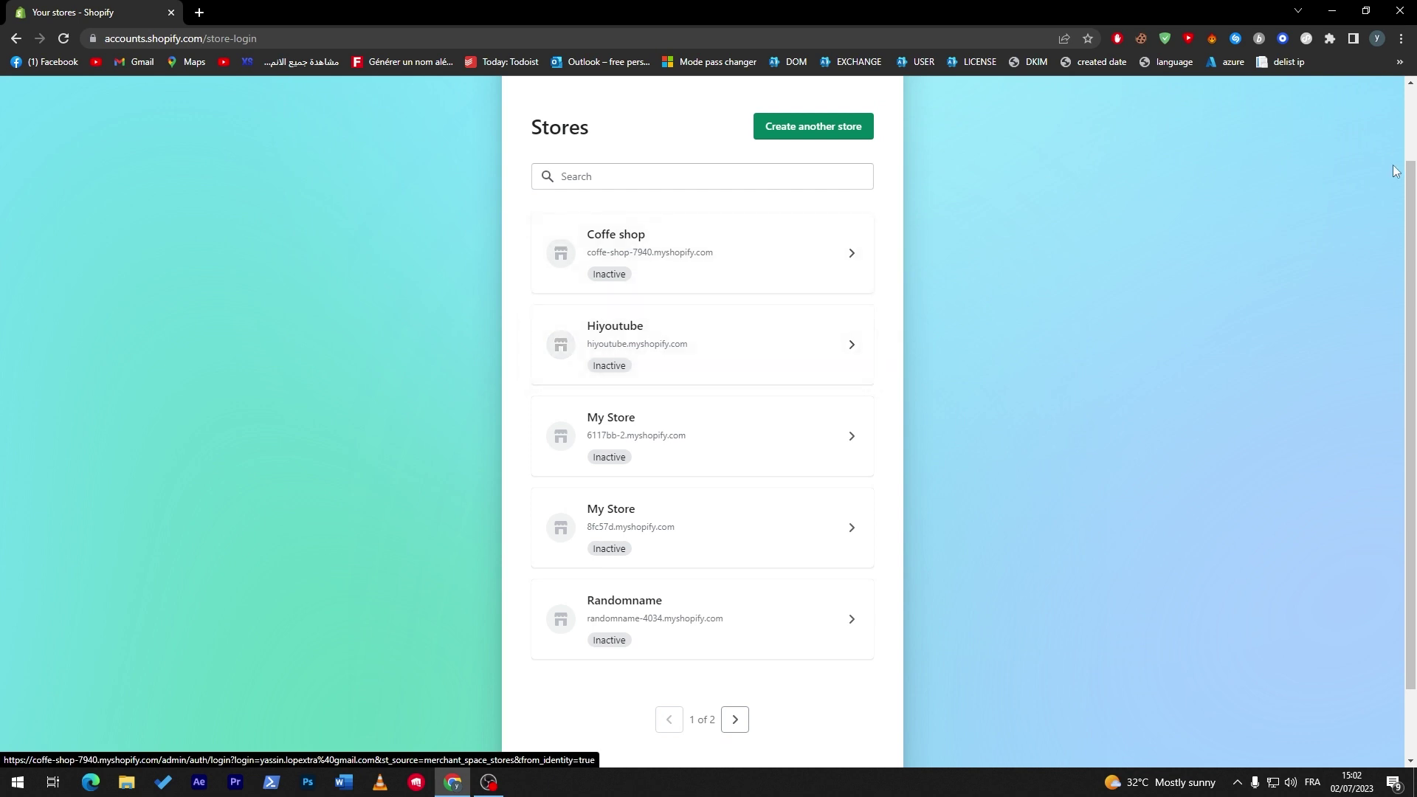
scroll(1403, 164, up, 1)
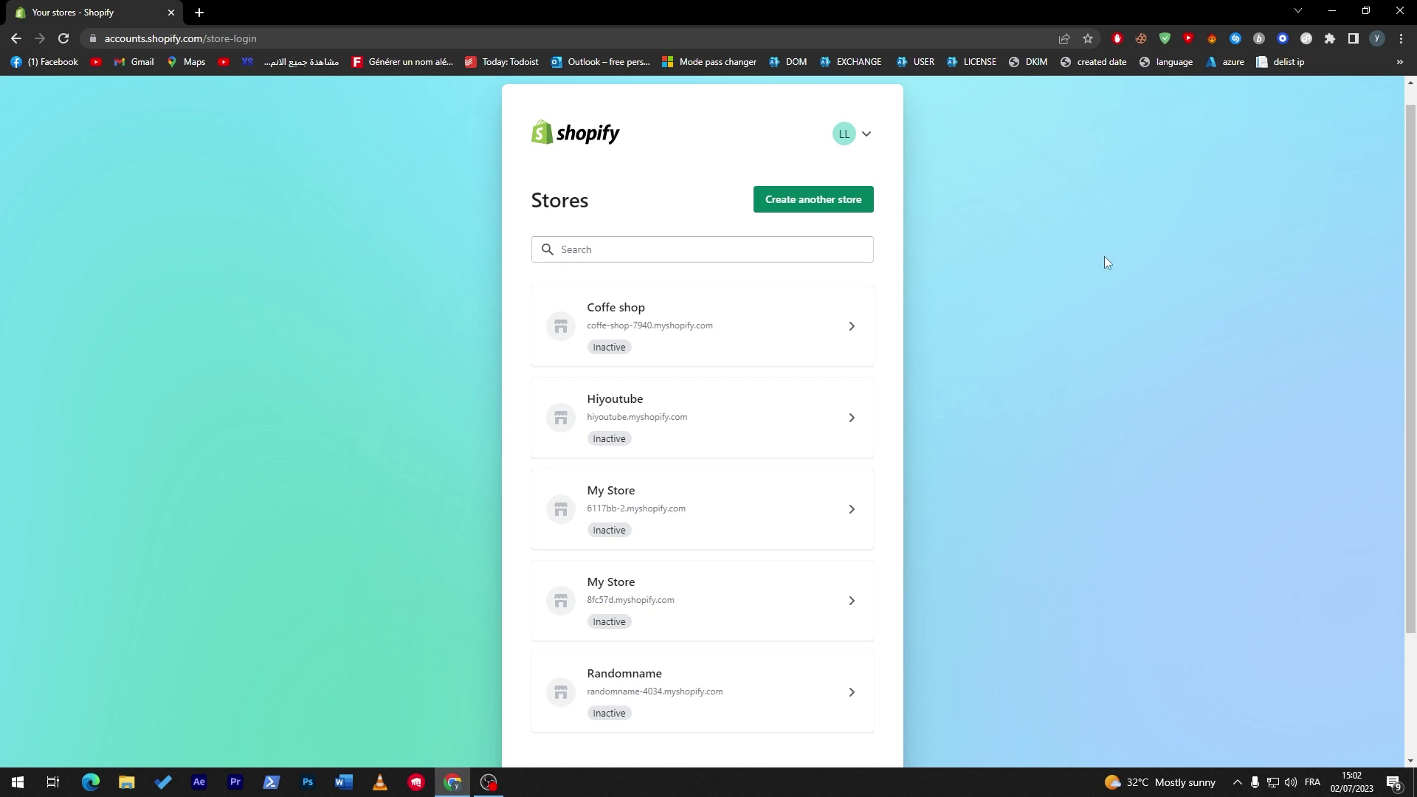
scroll(1137, 242, down, 1)
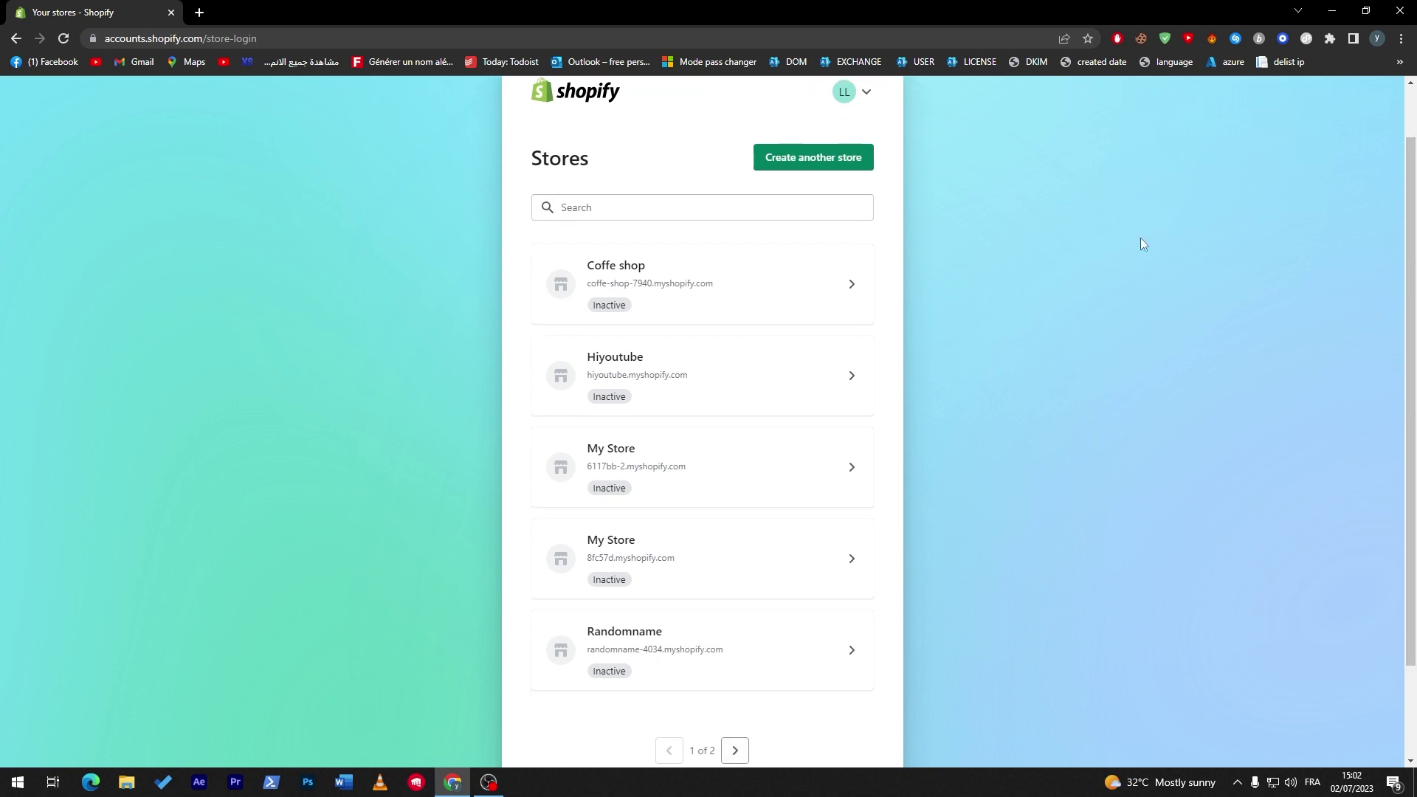
click(809, 158)
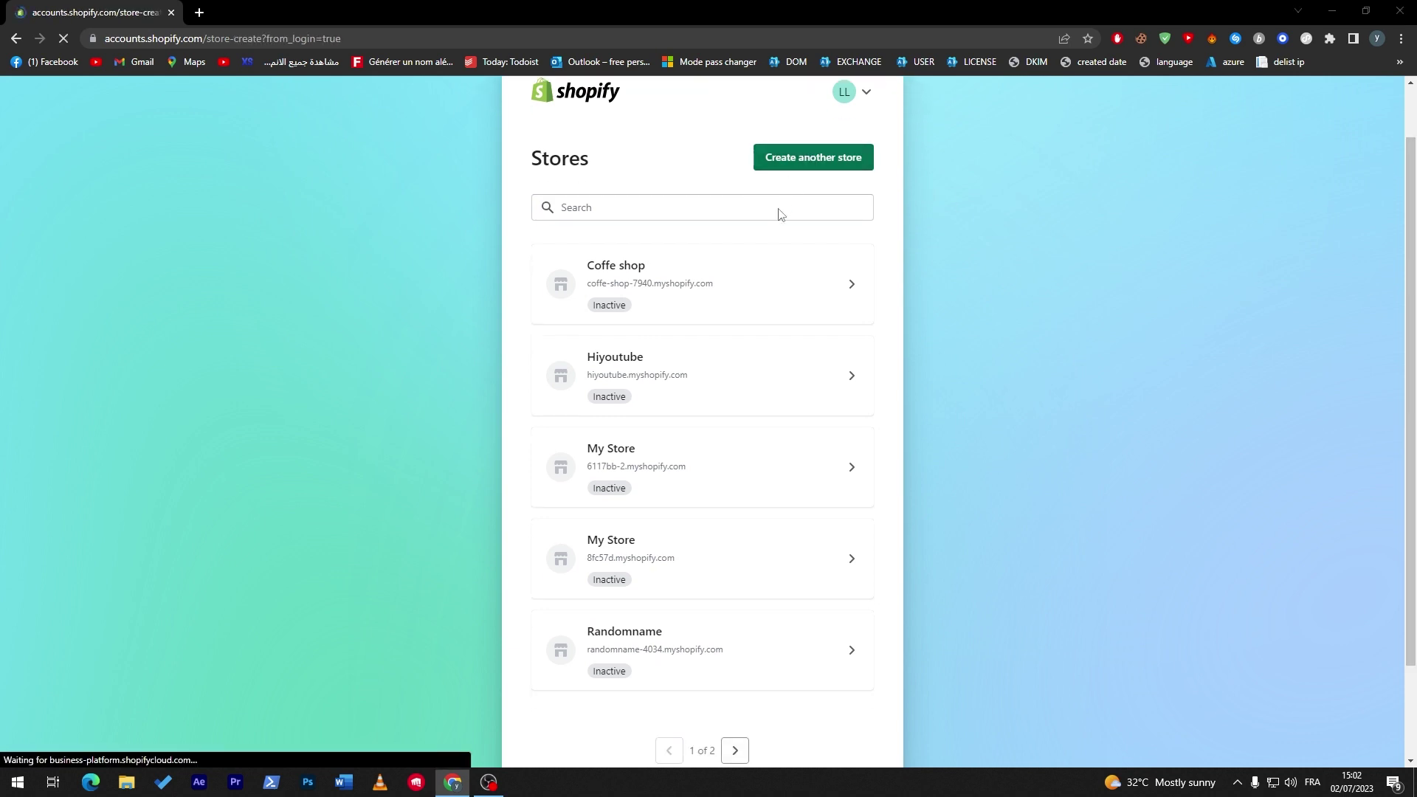
- Skip all new-store setup questions, choose the account, and postpone the security review
key(super)
key(super)
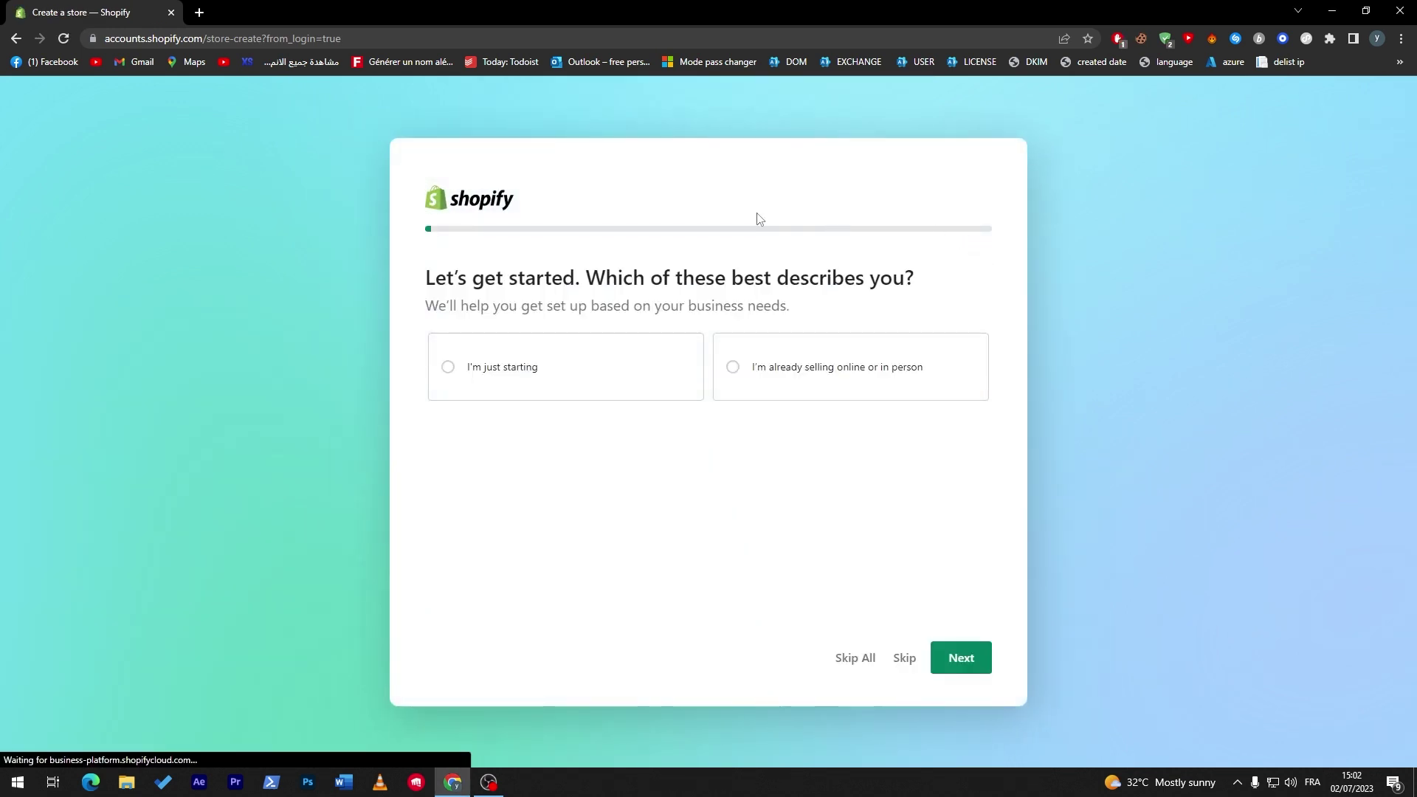
click(849, 660)
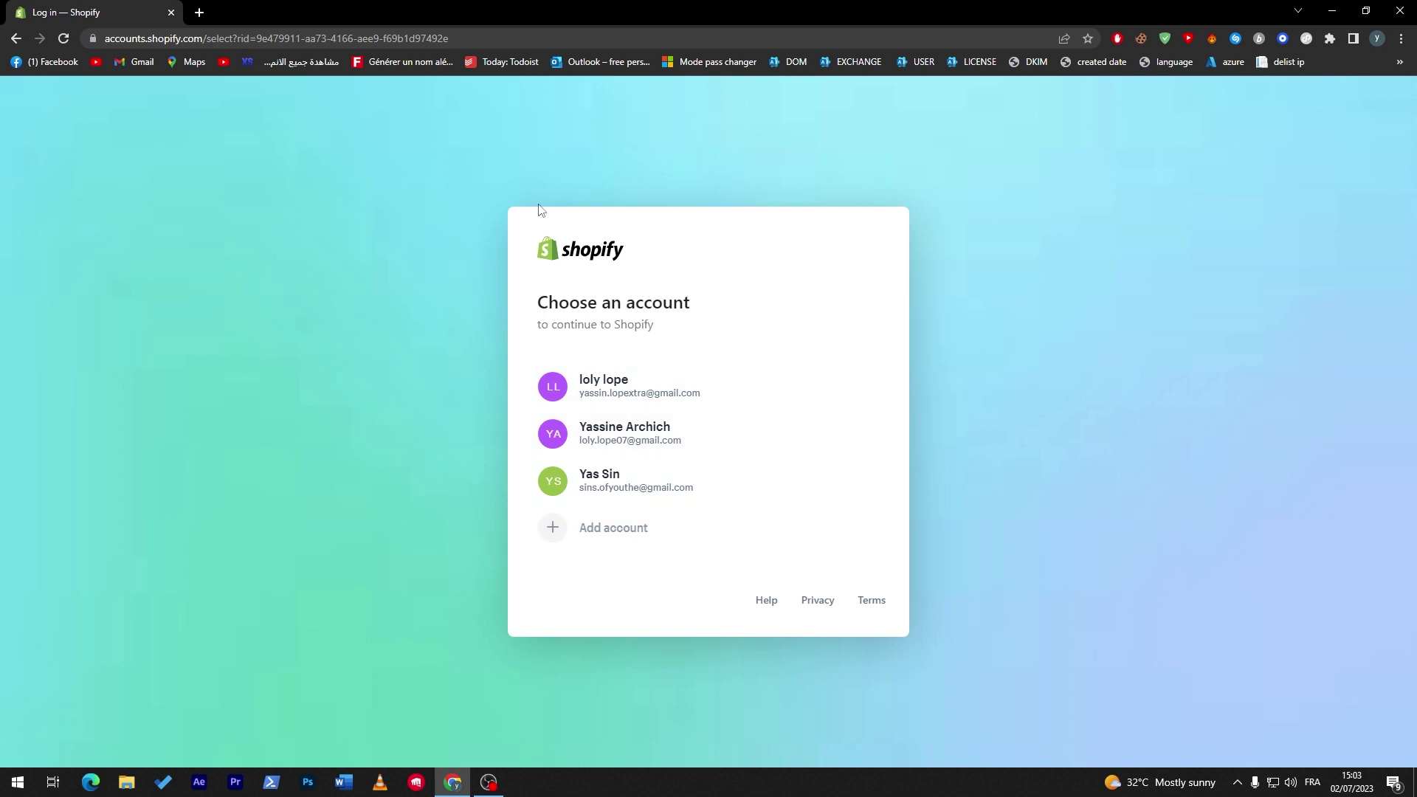
click(628, 384)
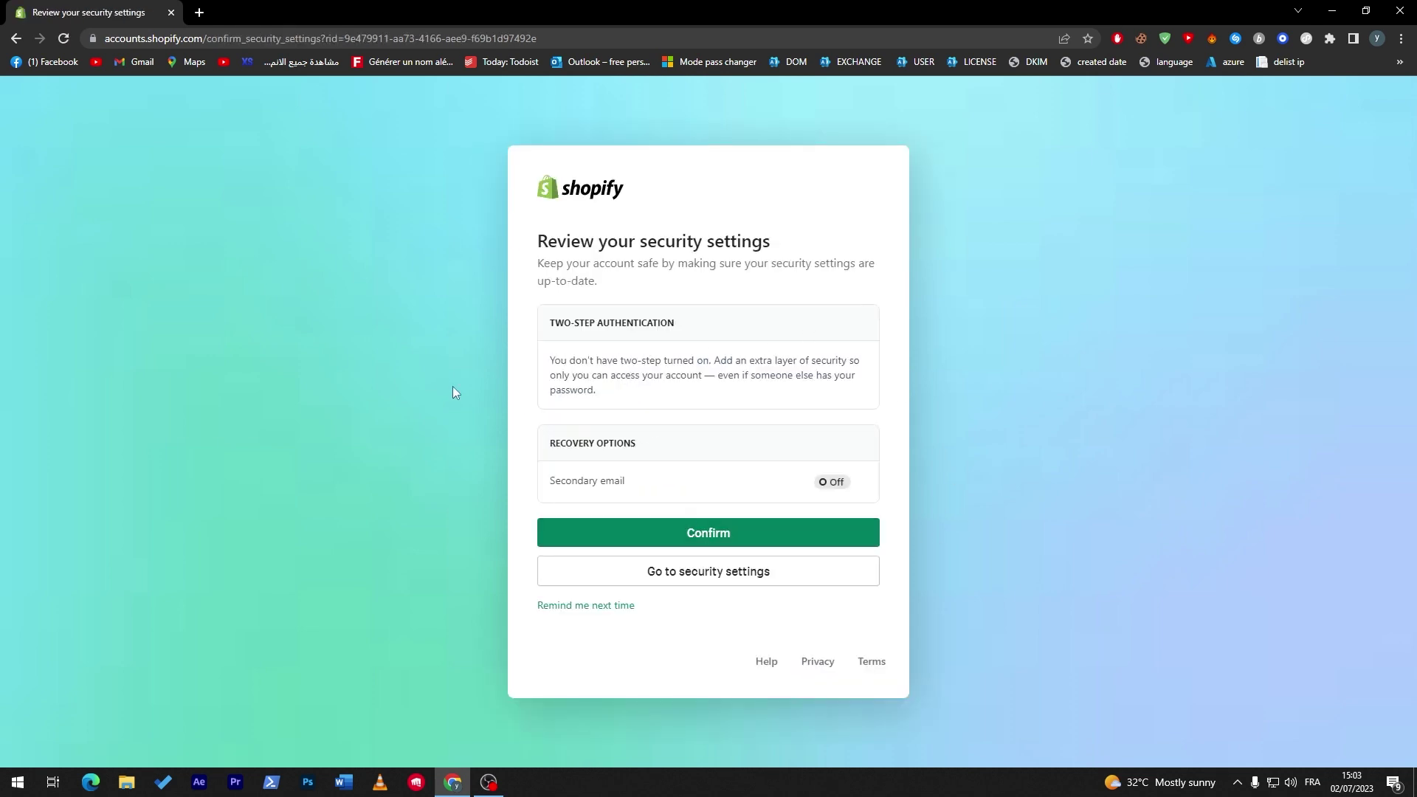
click(585, 606)
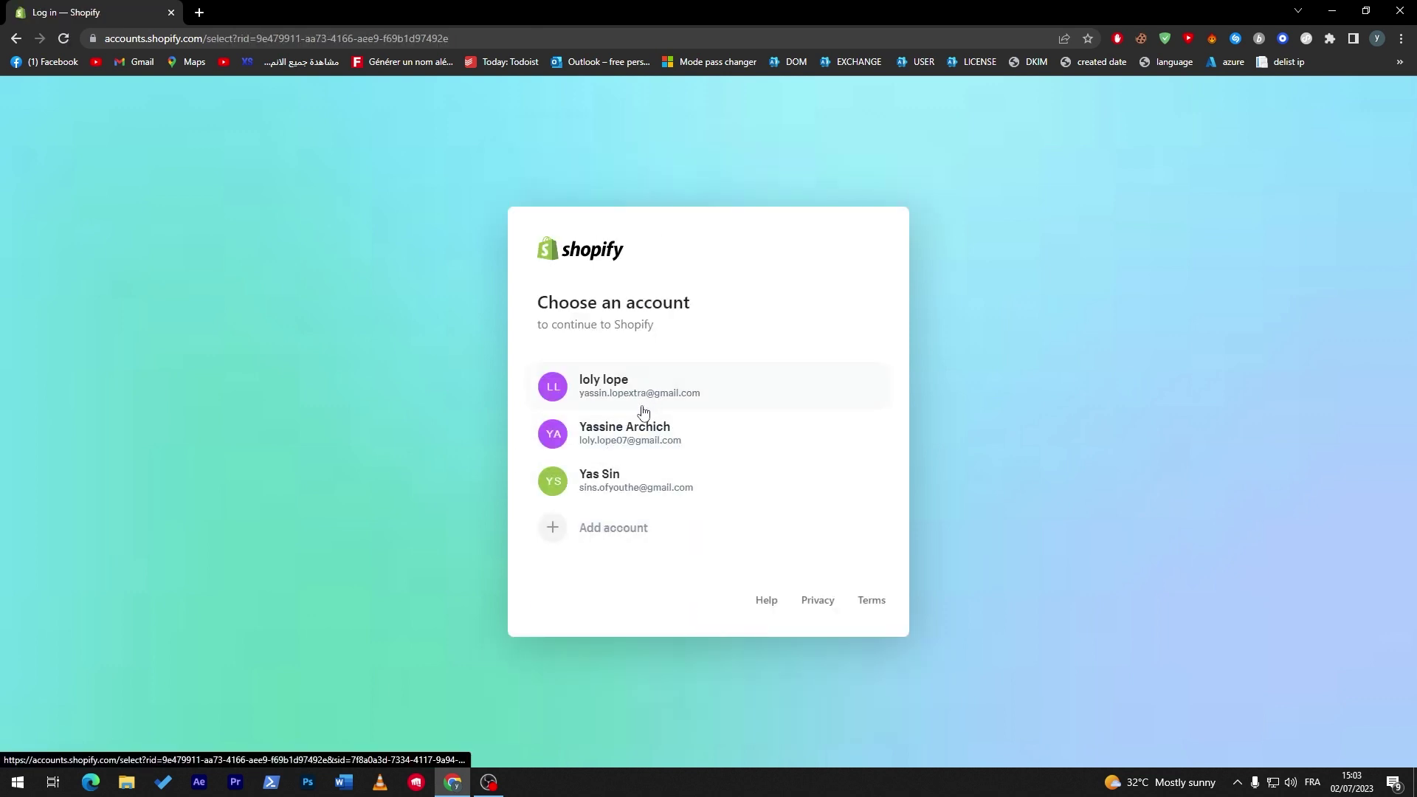
- Re-select the account and confirm security settings so the new store starts building
click(627, 475)
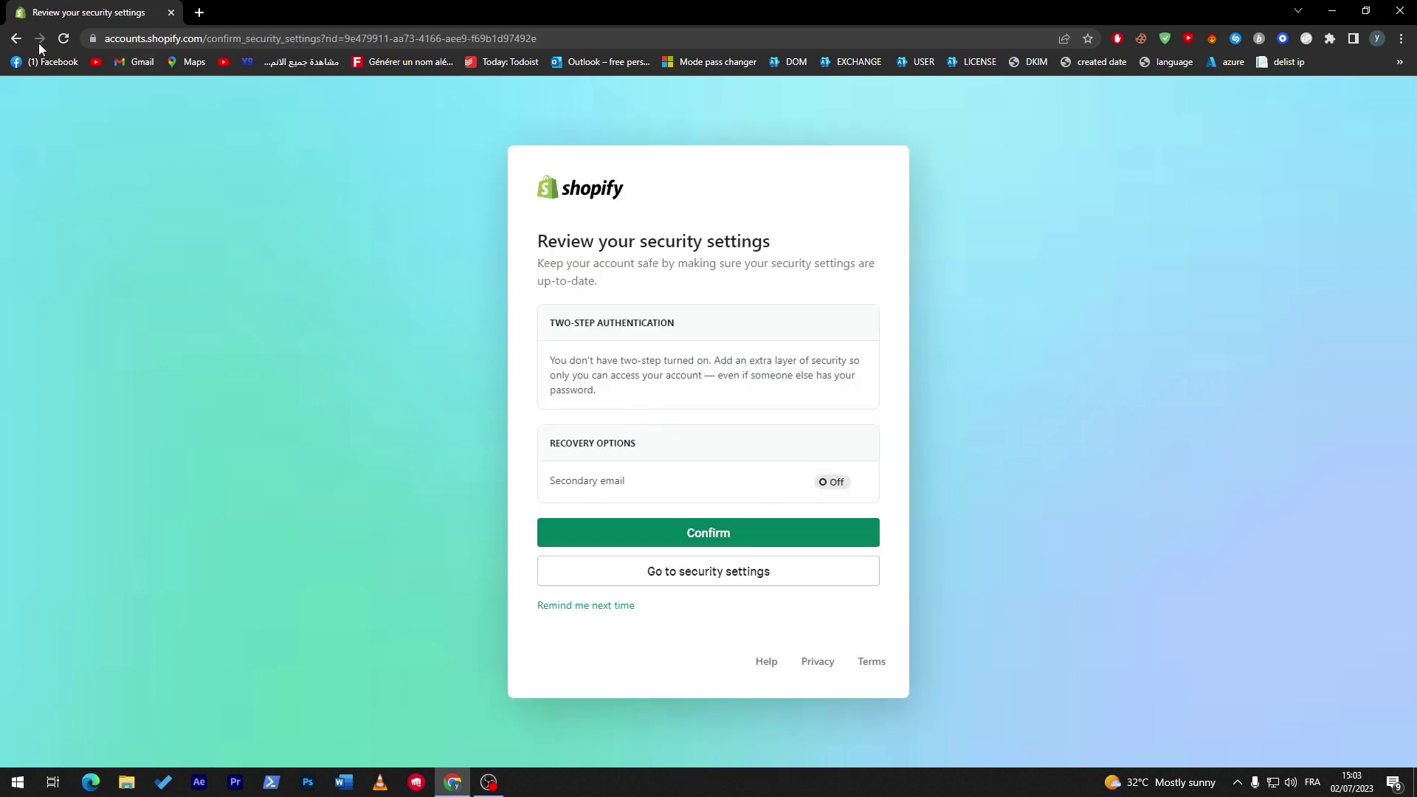
click(16, 38)
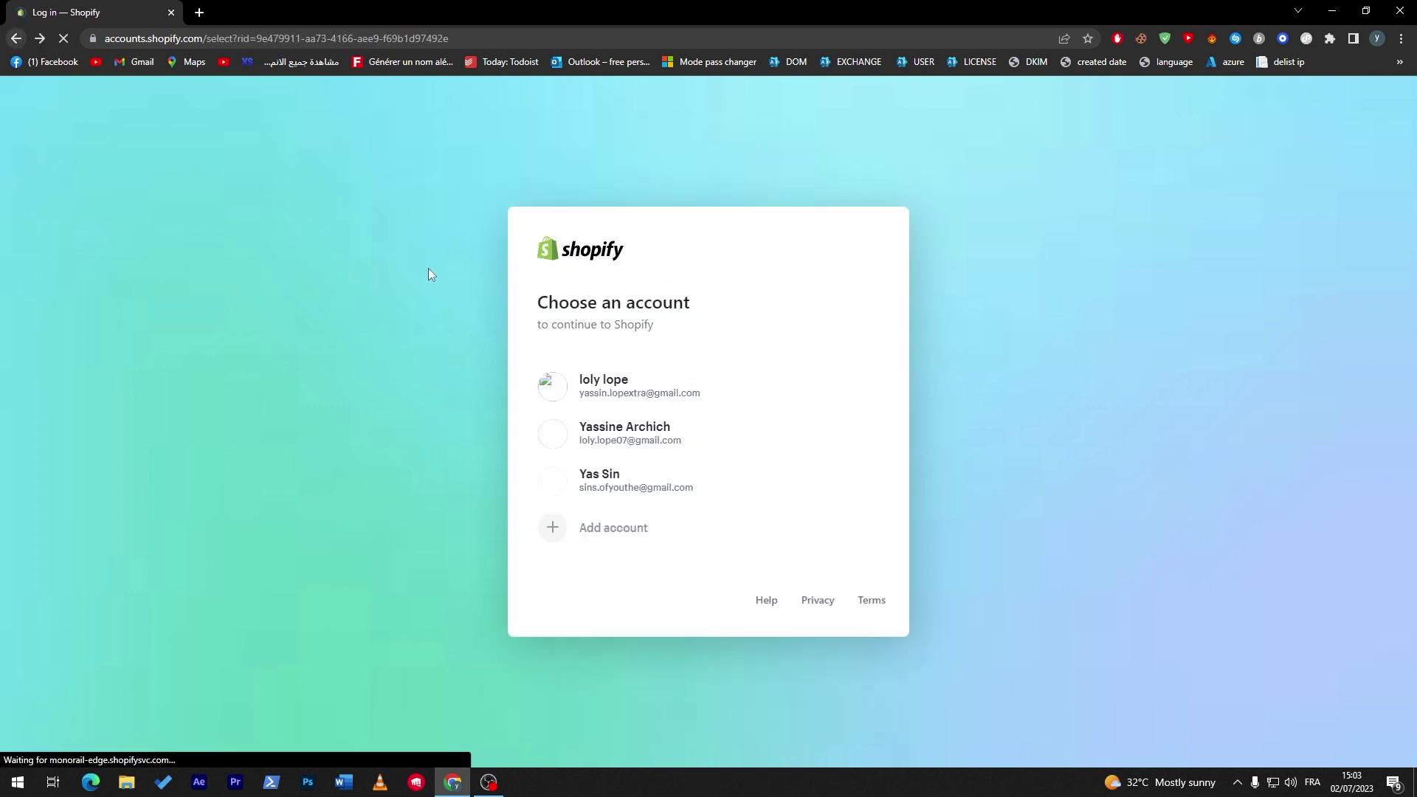
click(765, 467)
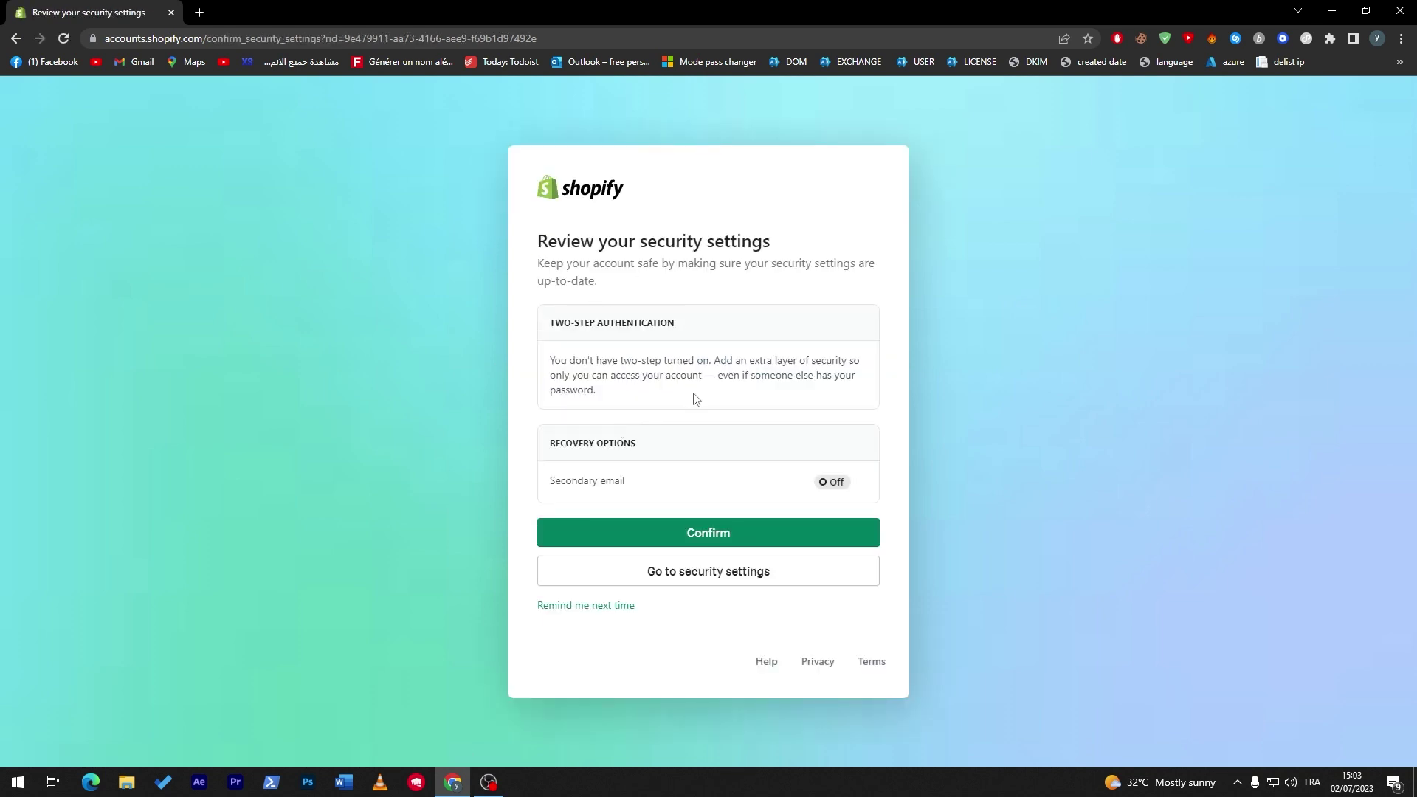
click(692, 538)
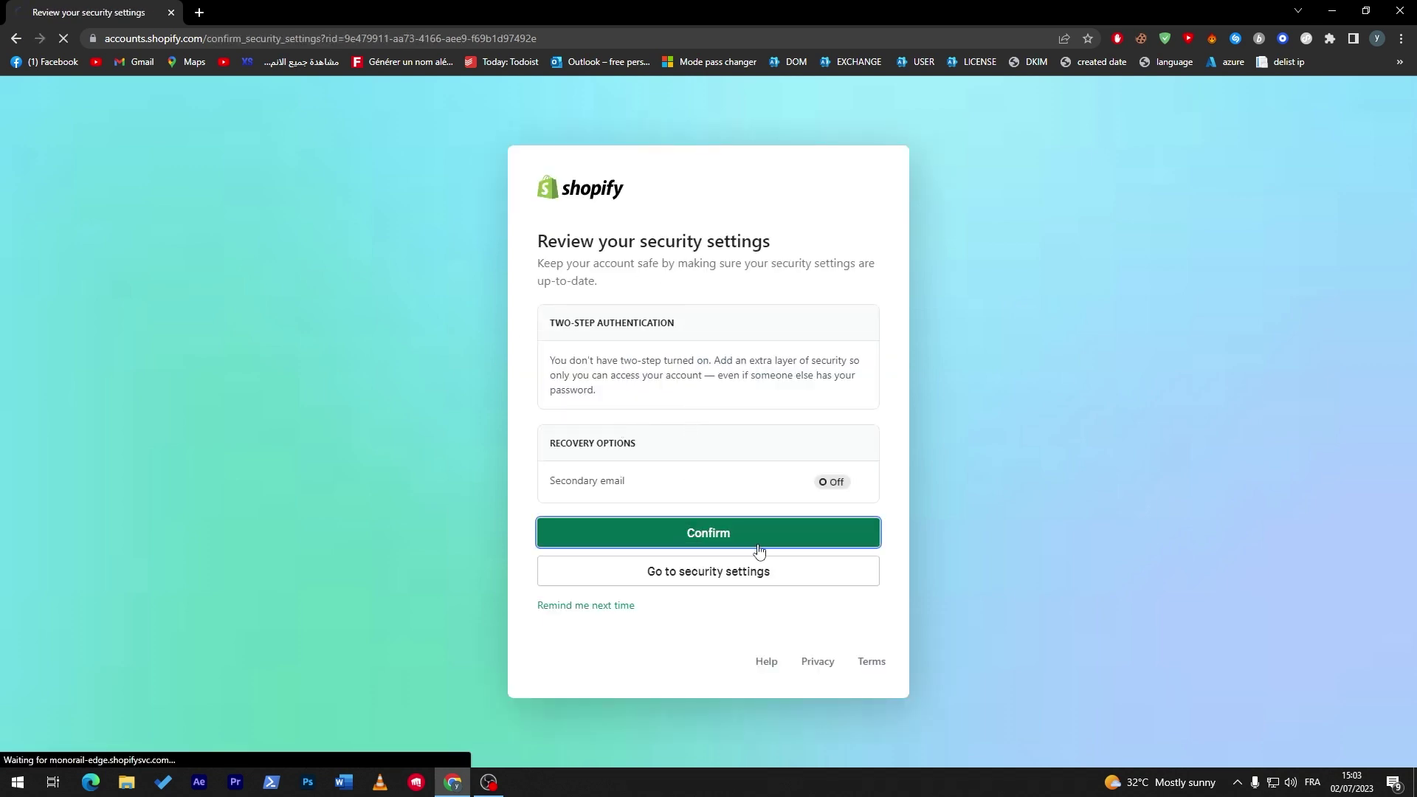
click(639, 401)
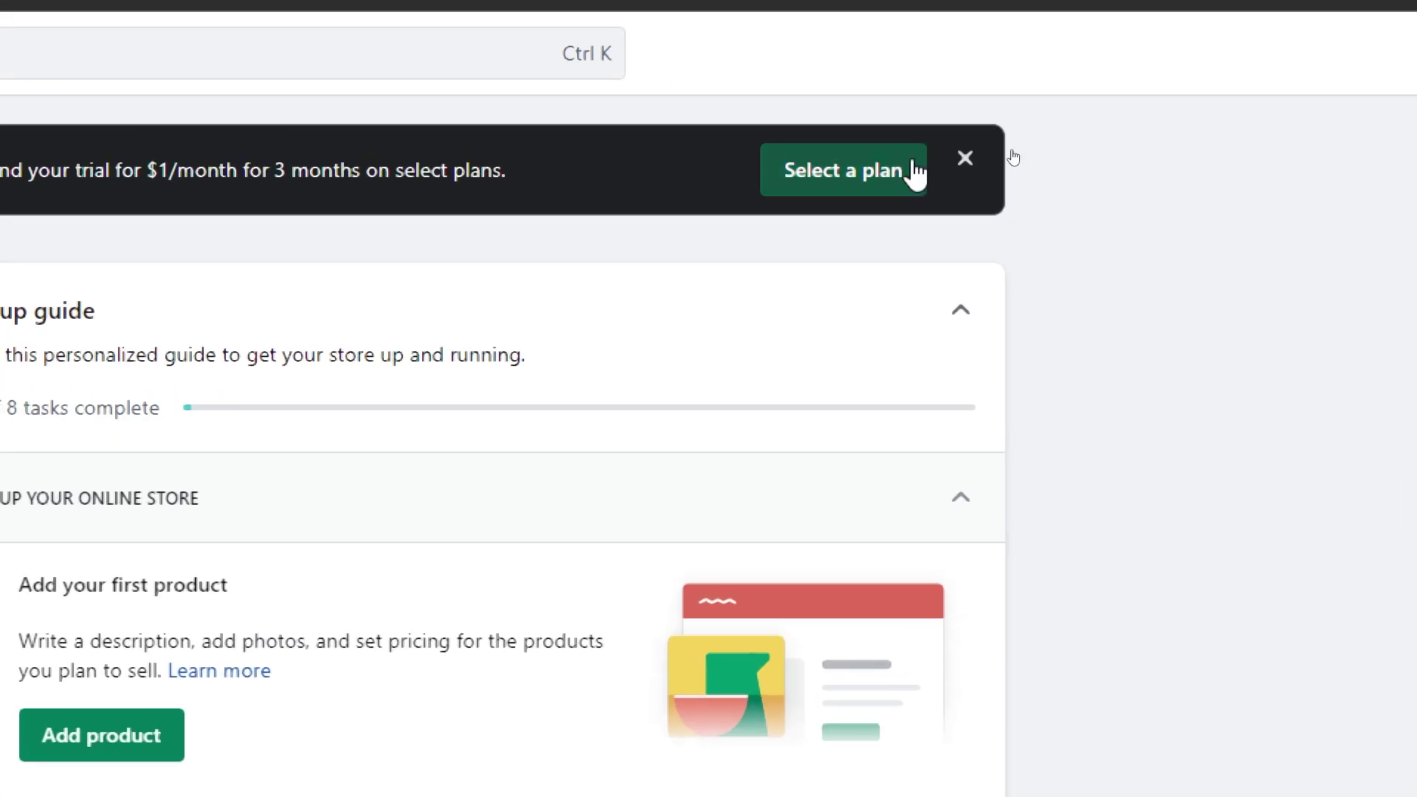
- Once the store's Home loads, open the plan options for extending the trial
click(1011, 156)
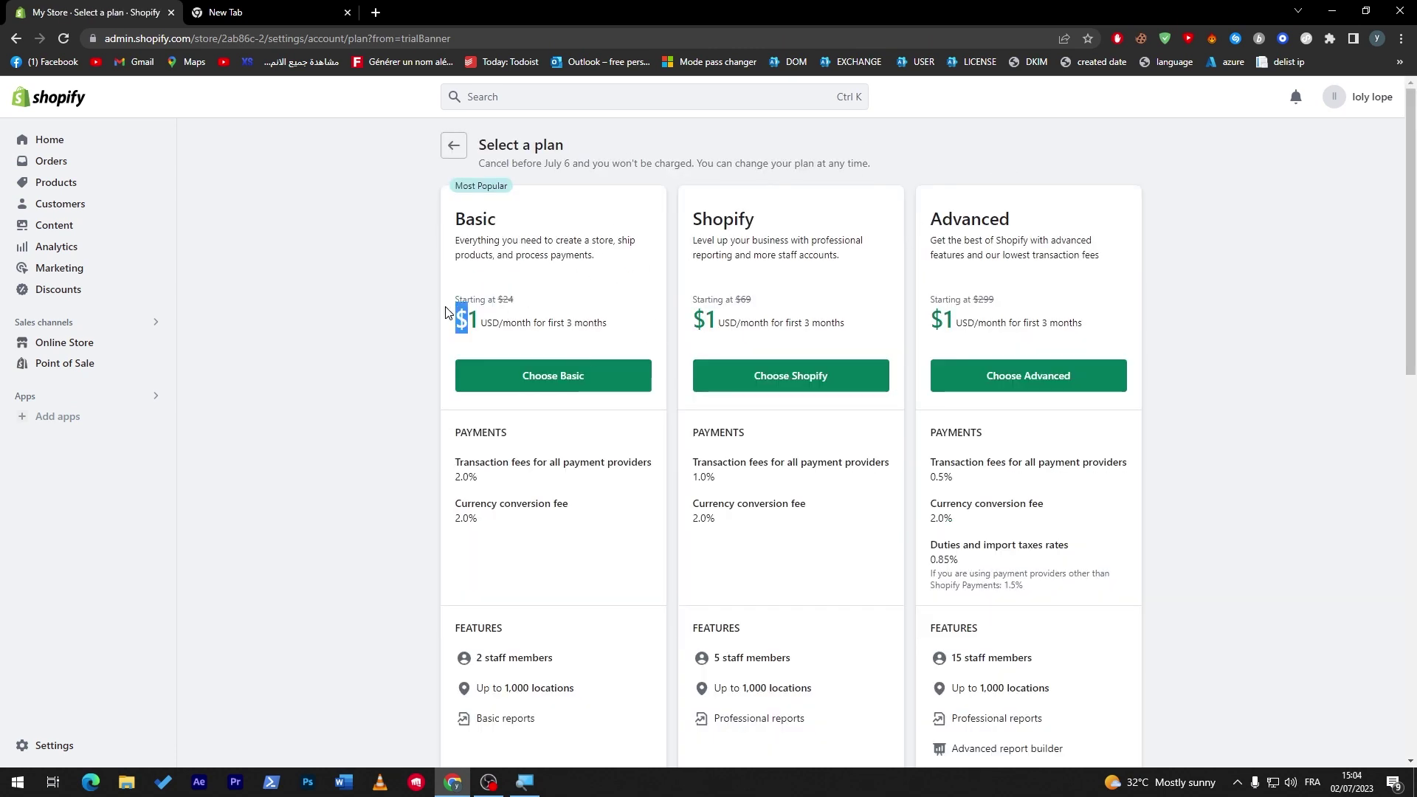
- Compare the Basic, Shopify and Advanced plan cards and their $1/month trial prices
drag(694, 236, 911, 215)
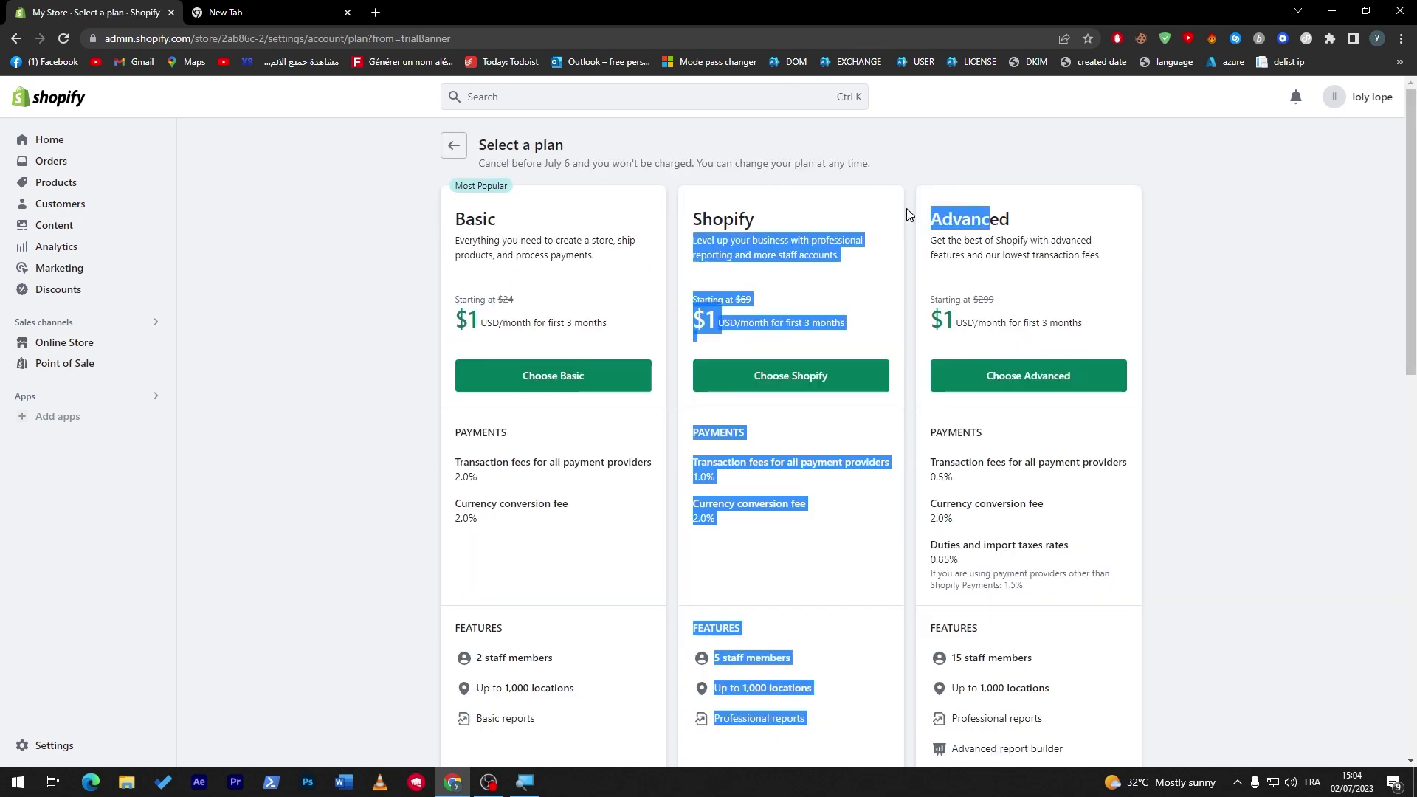
click(923, 228)
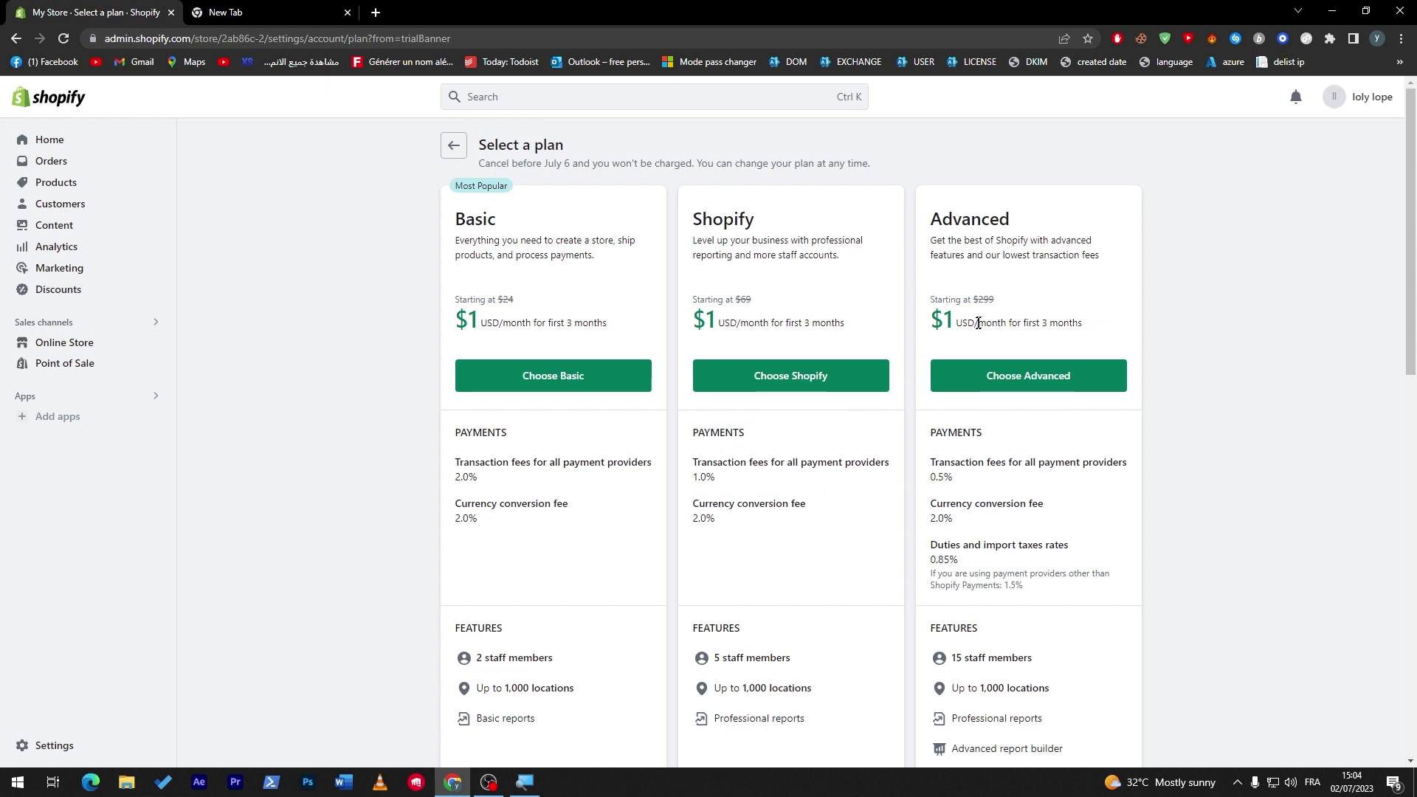
drag(978, 323, 786, 304)
click(786, 305)
drag(618, 323, 450, 325)
click(451, 325)
drag(987, 324, 928, 325)
scroll(1338, 267, down, 10)
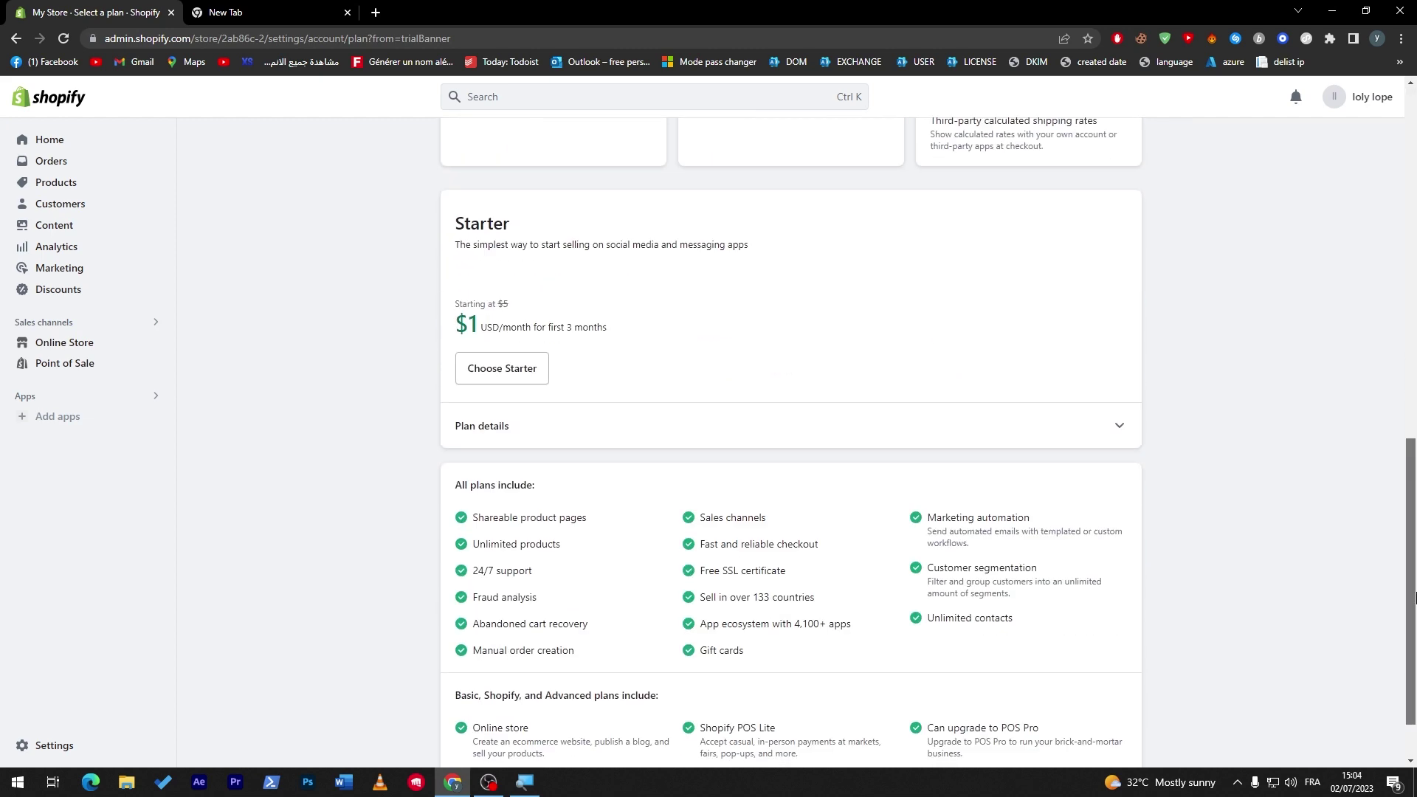
scroll(1167, 265, up, 9)
- Return to the store Home, collapse the trial popup, and open the Stores list in a new tab
click(75, 139)
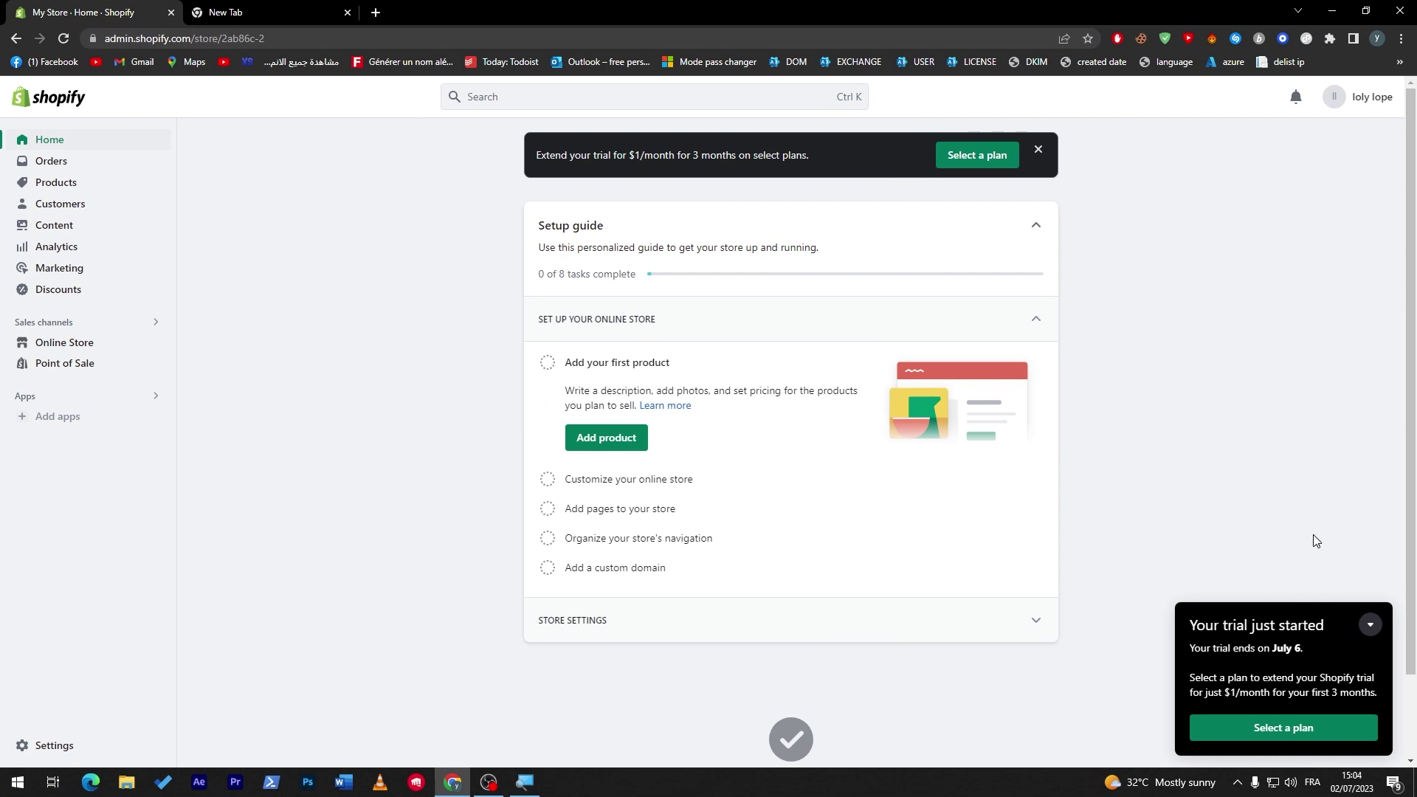
click(1370, 625)
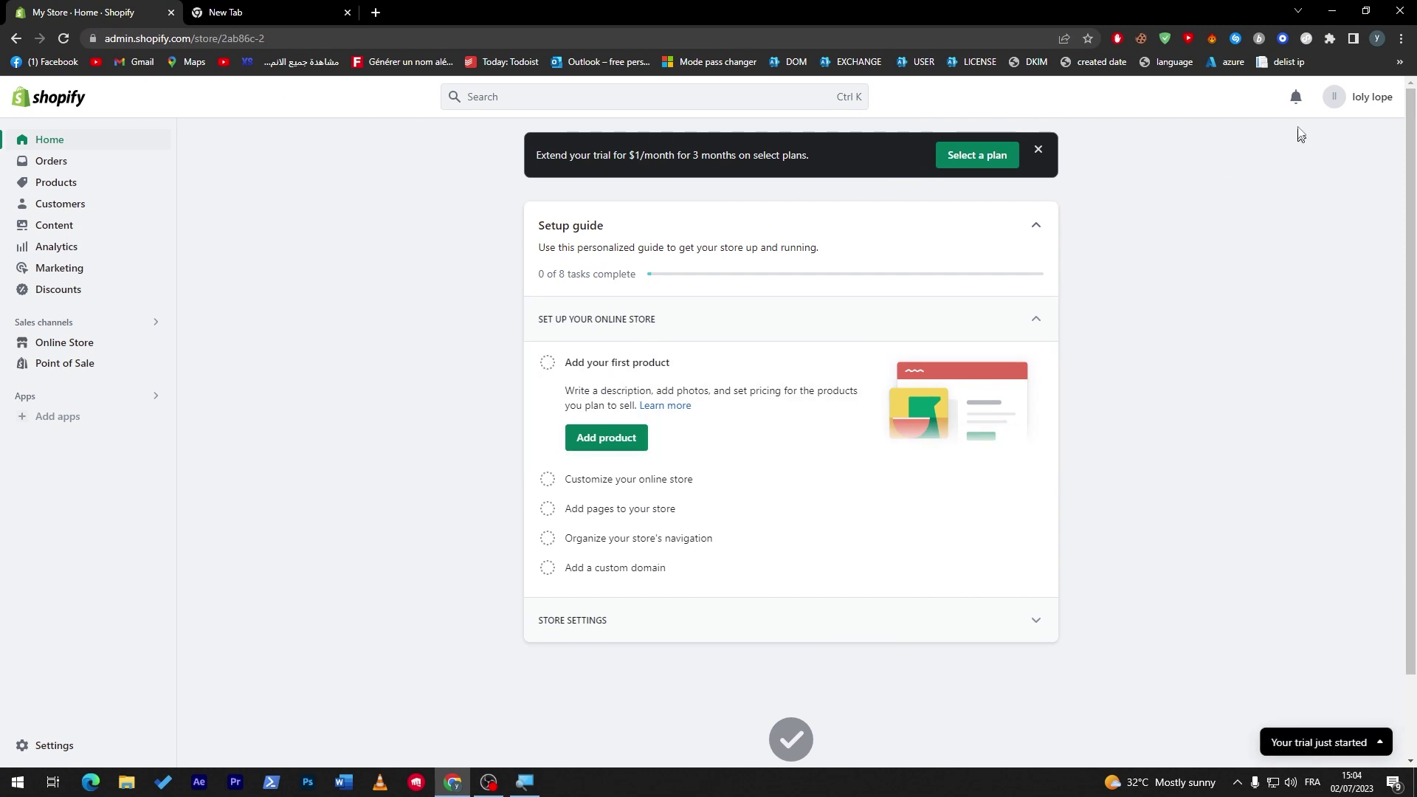
click(1393, 96)
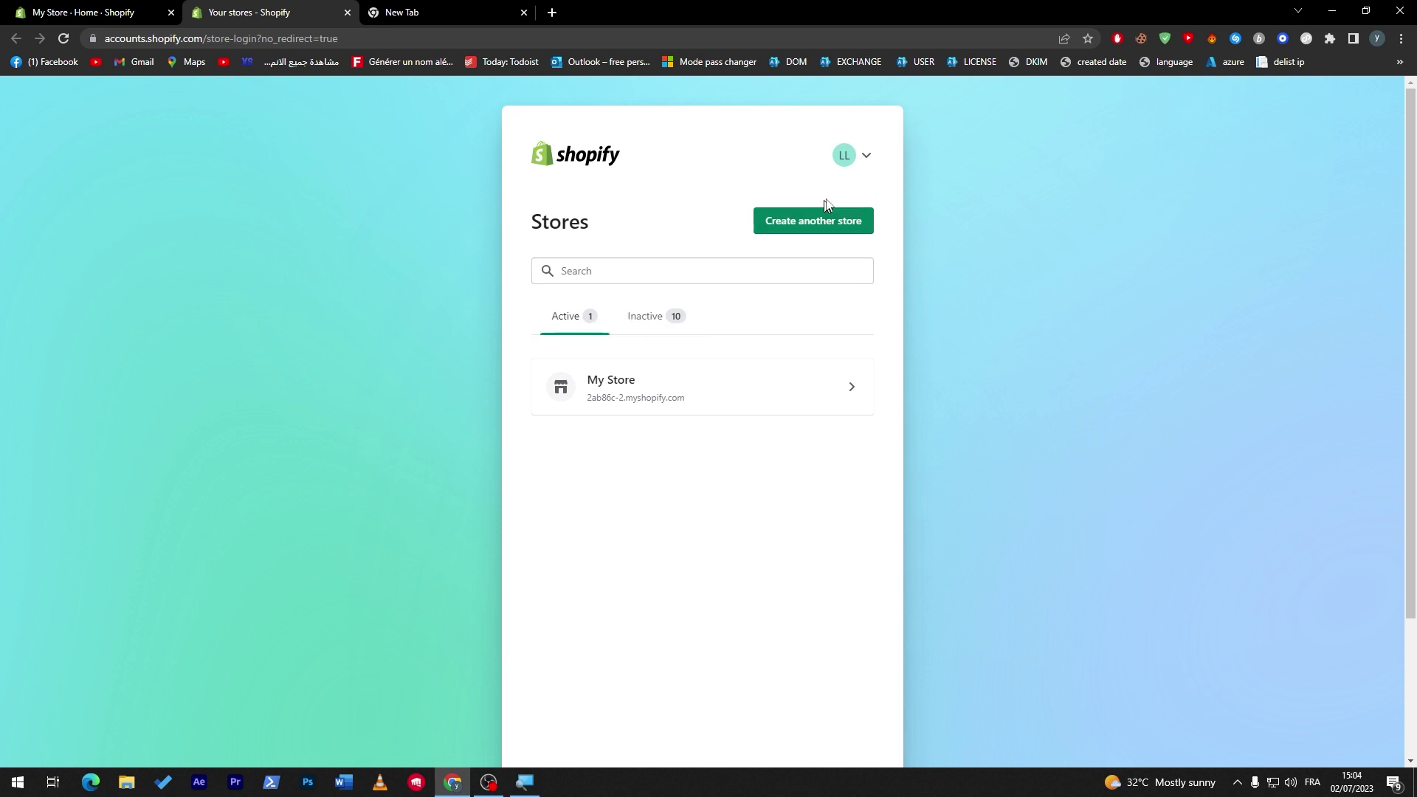
- Create a second store, close the empty new tab, skip setup questions, and choose the account
click(867, 164)
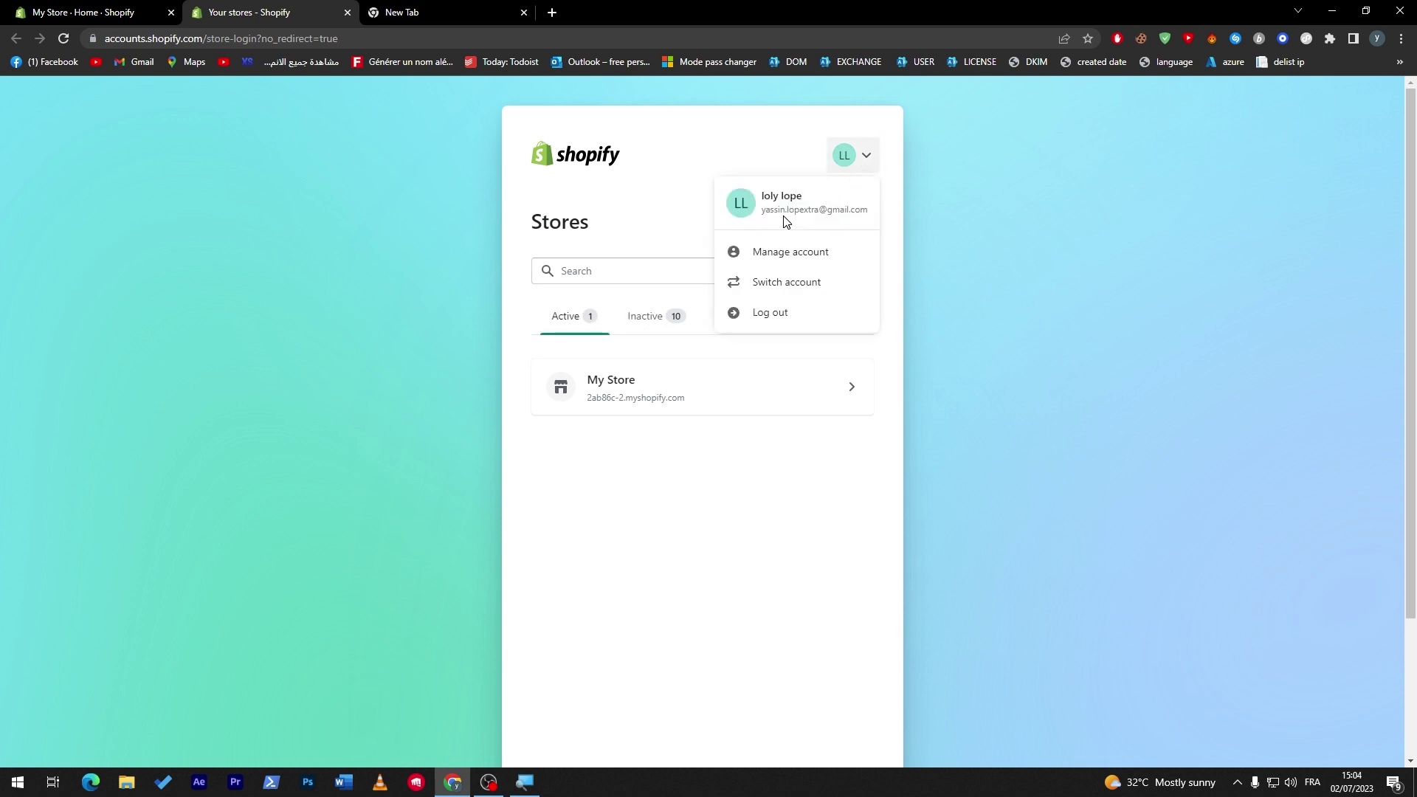
click(649, 223)
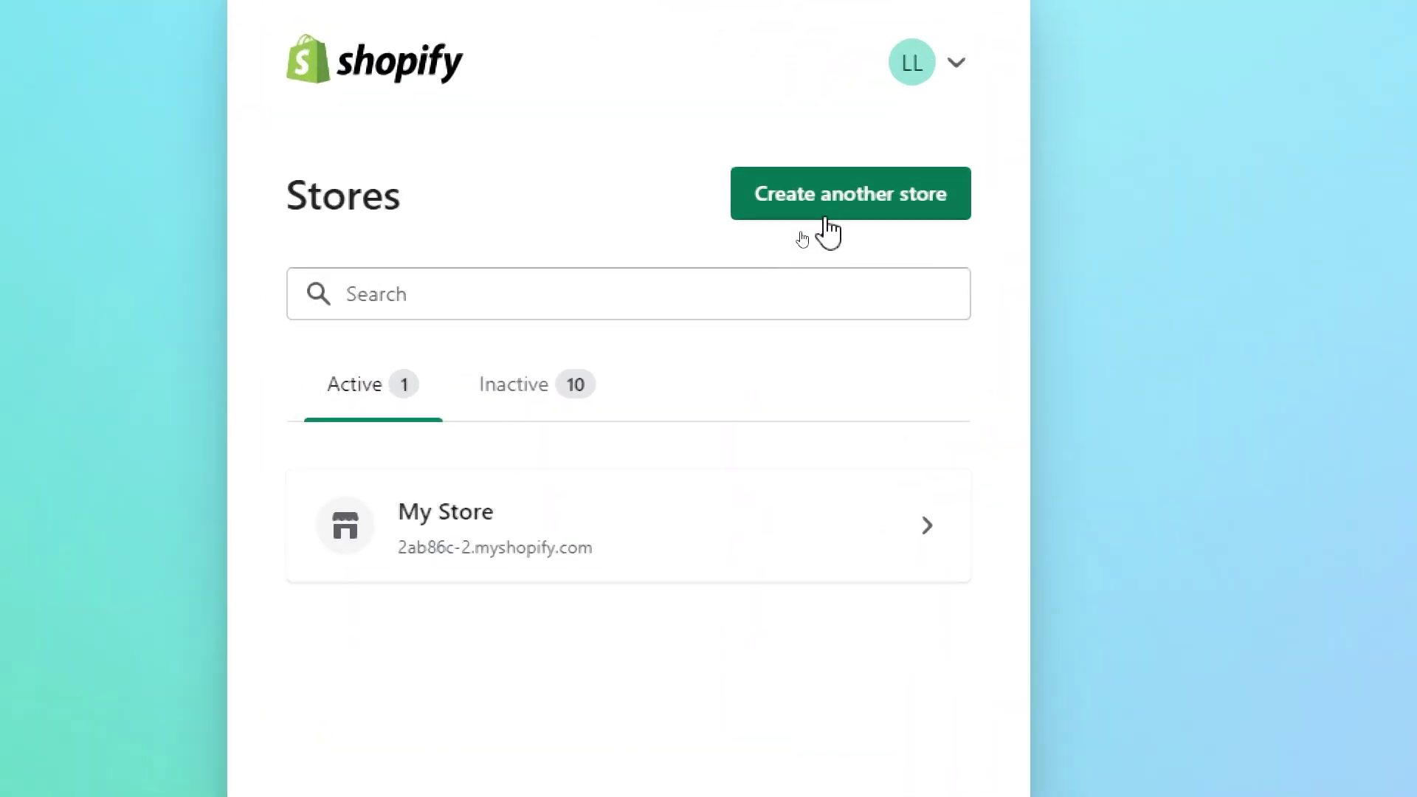
click(834, 211)
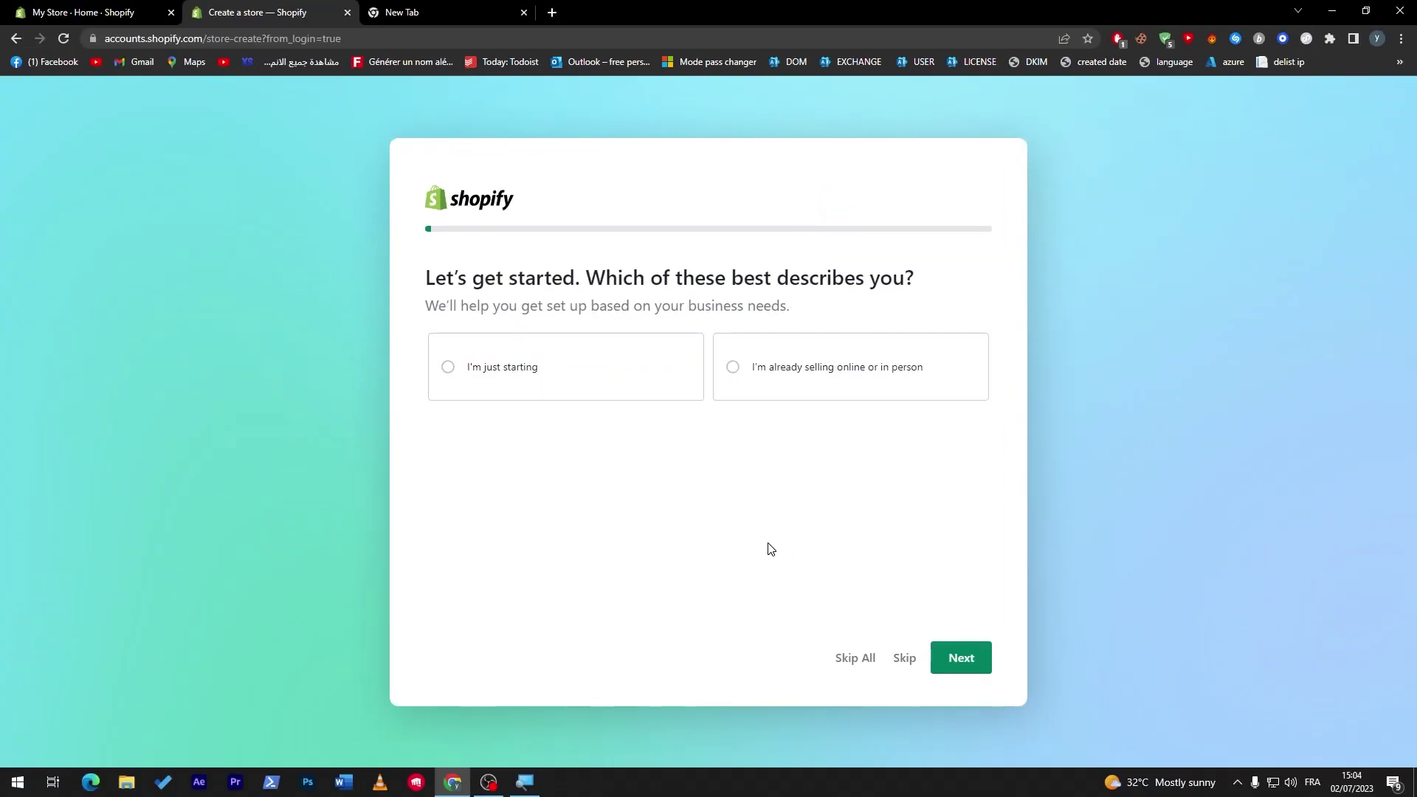
click(524, 13)
click(847, 662)
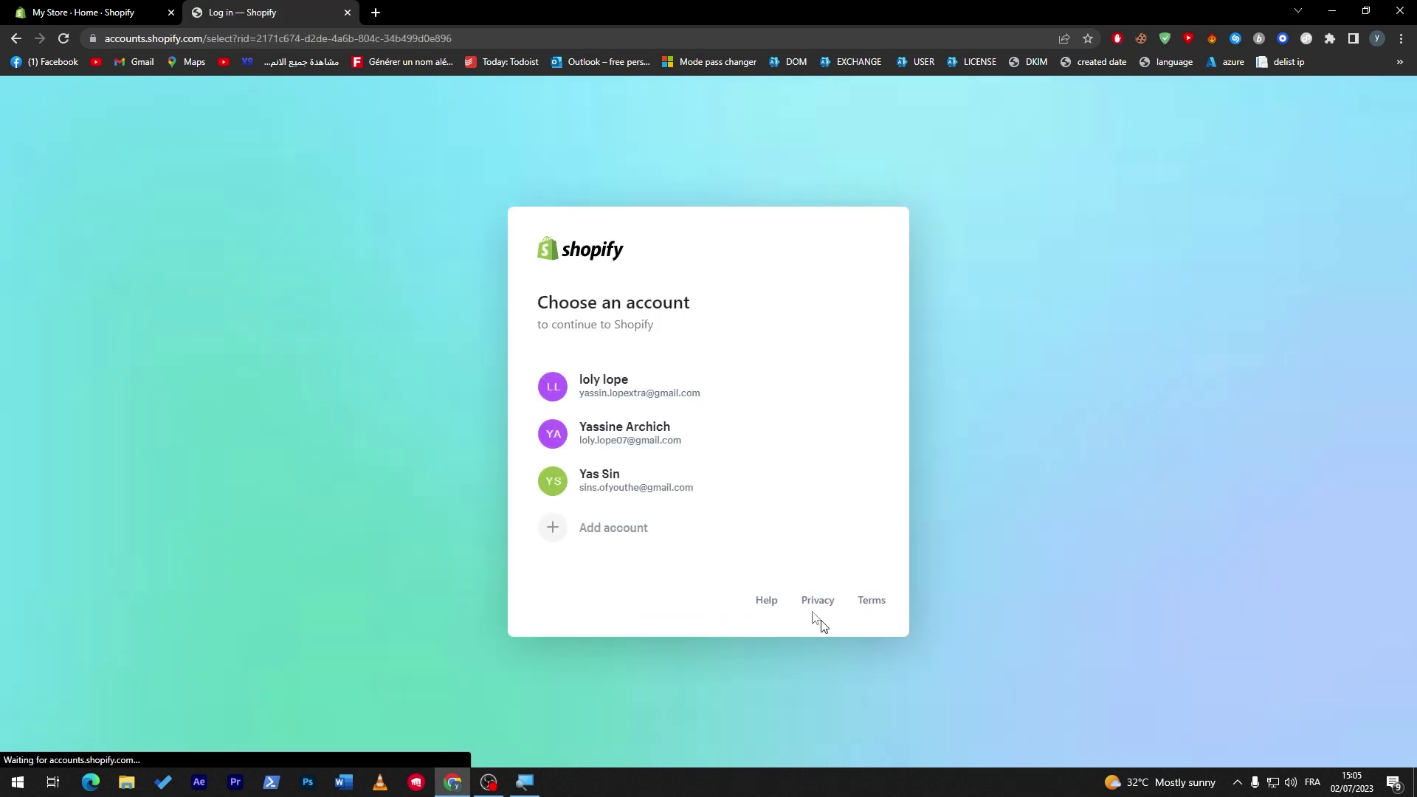
click(690, 384)
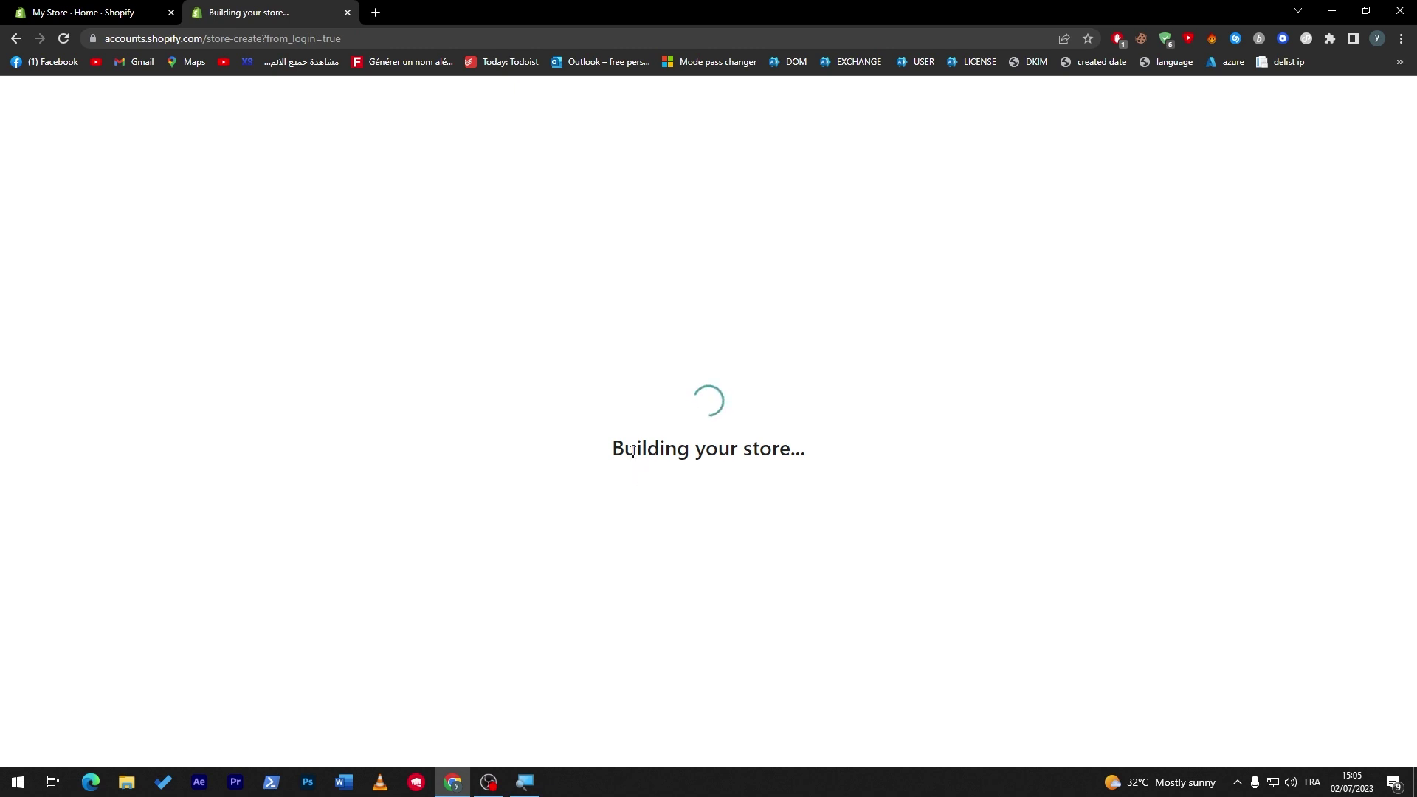
- Check the tabs until the second store's Home loads, then return to the first store's tab
drag(628, 448, 809, 462)
click(750, 526)
click(133, 9)
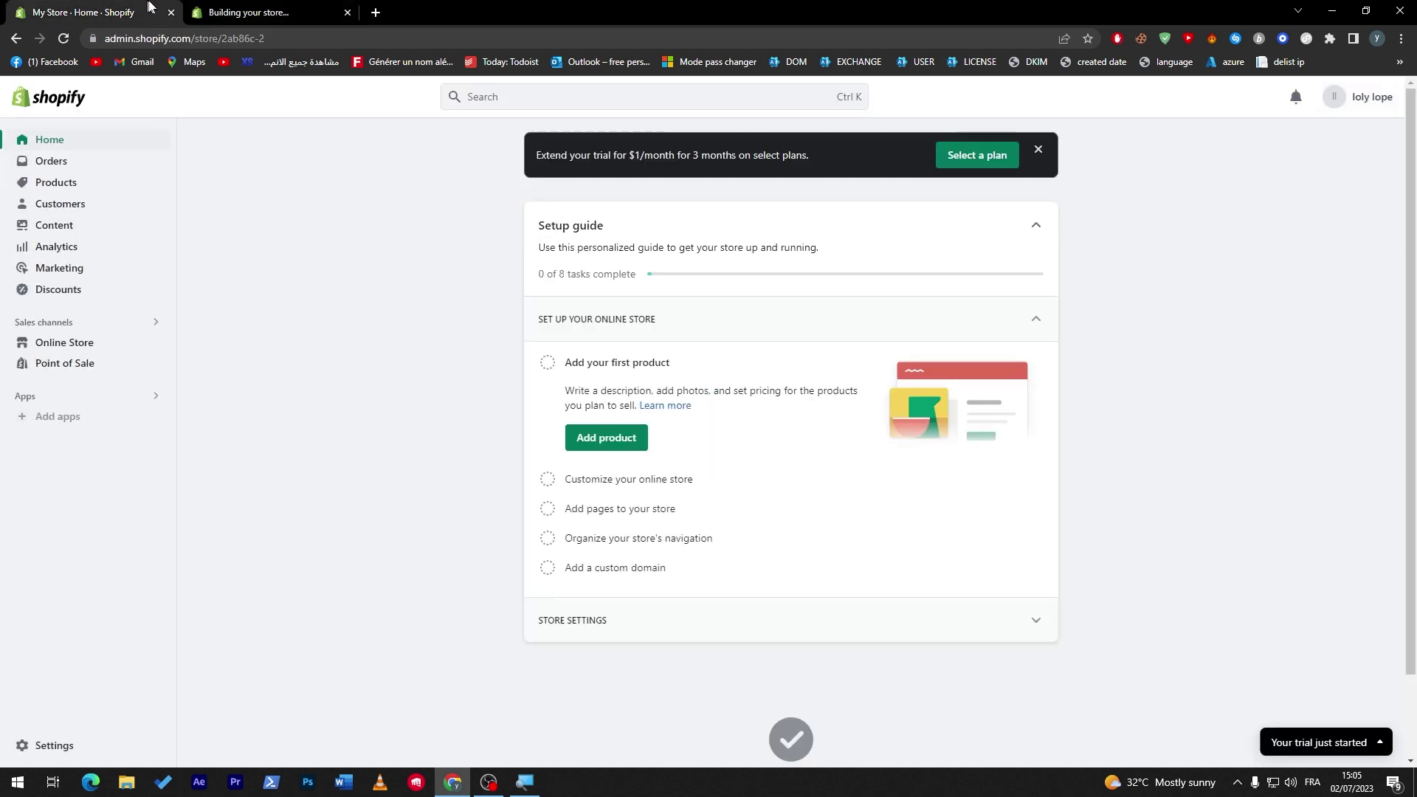
click(234, 7)
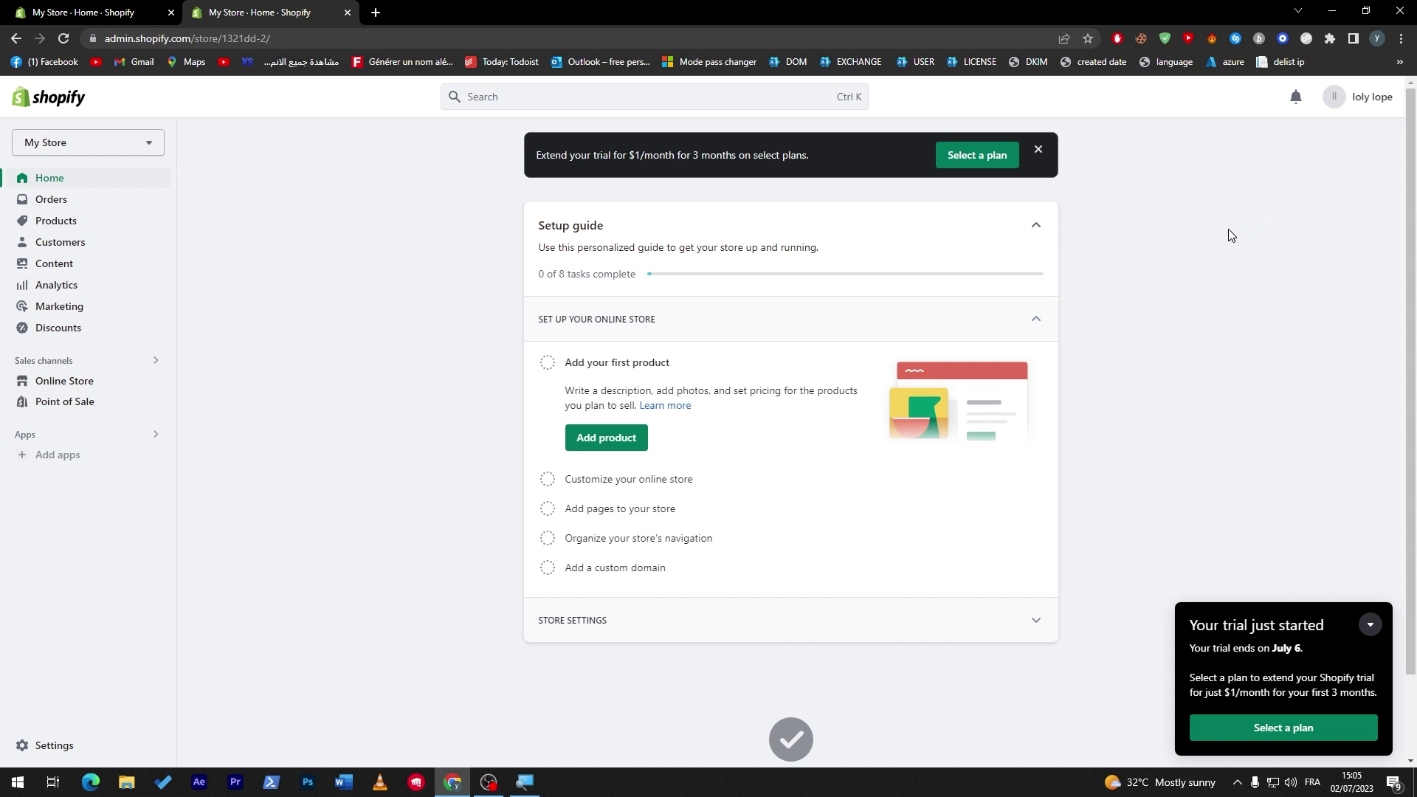
click(148, 12)
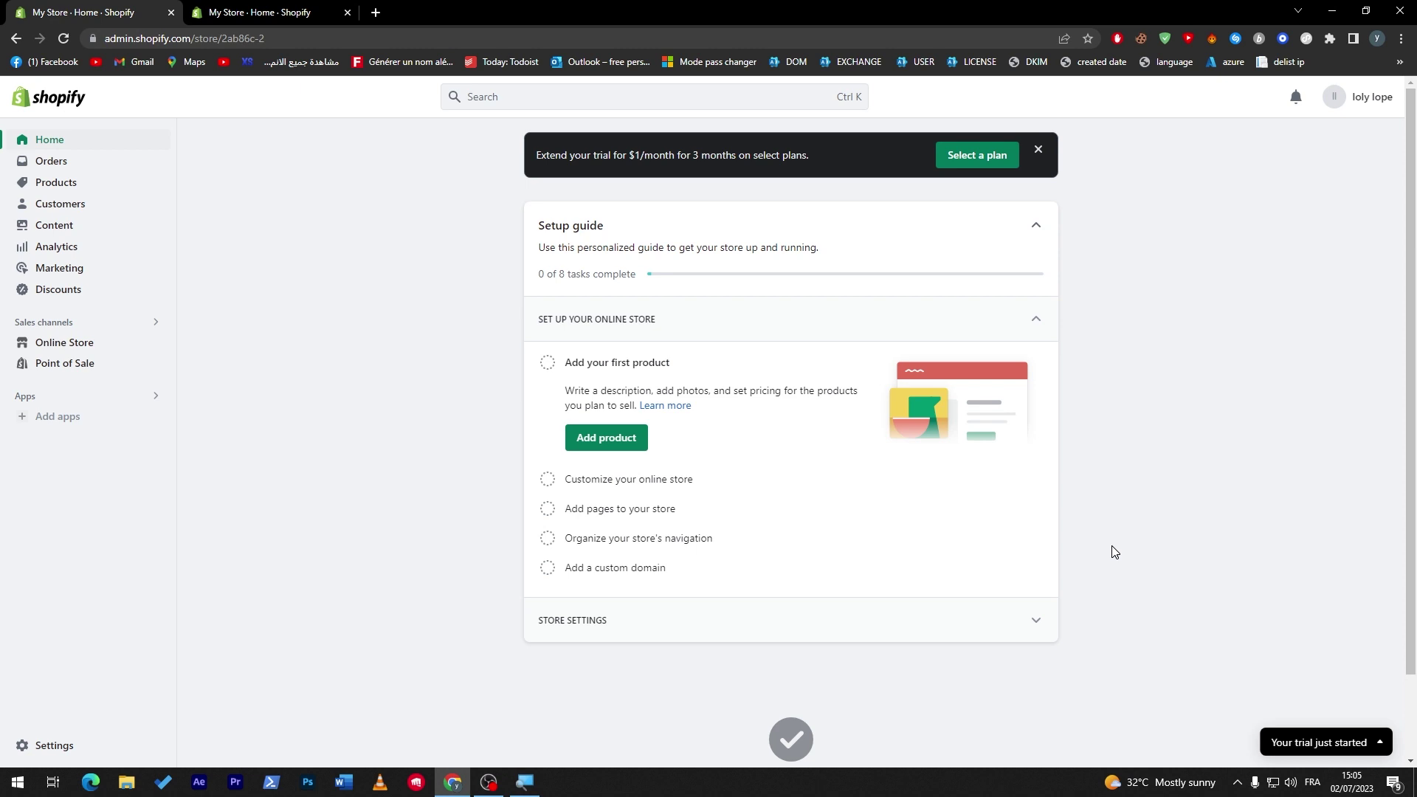
- Reload the first store's Home, try the My Store switcher, and dismiss the email verification messages
click(107, 9)
click(244, 10)
click(107, 6)
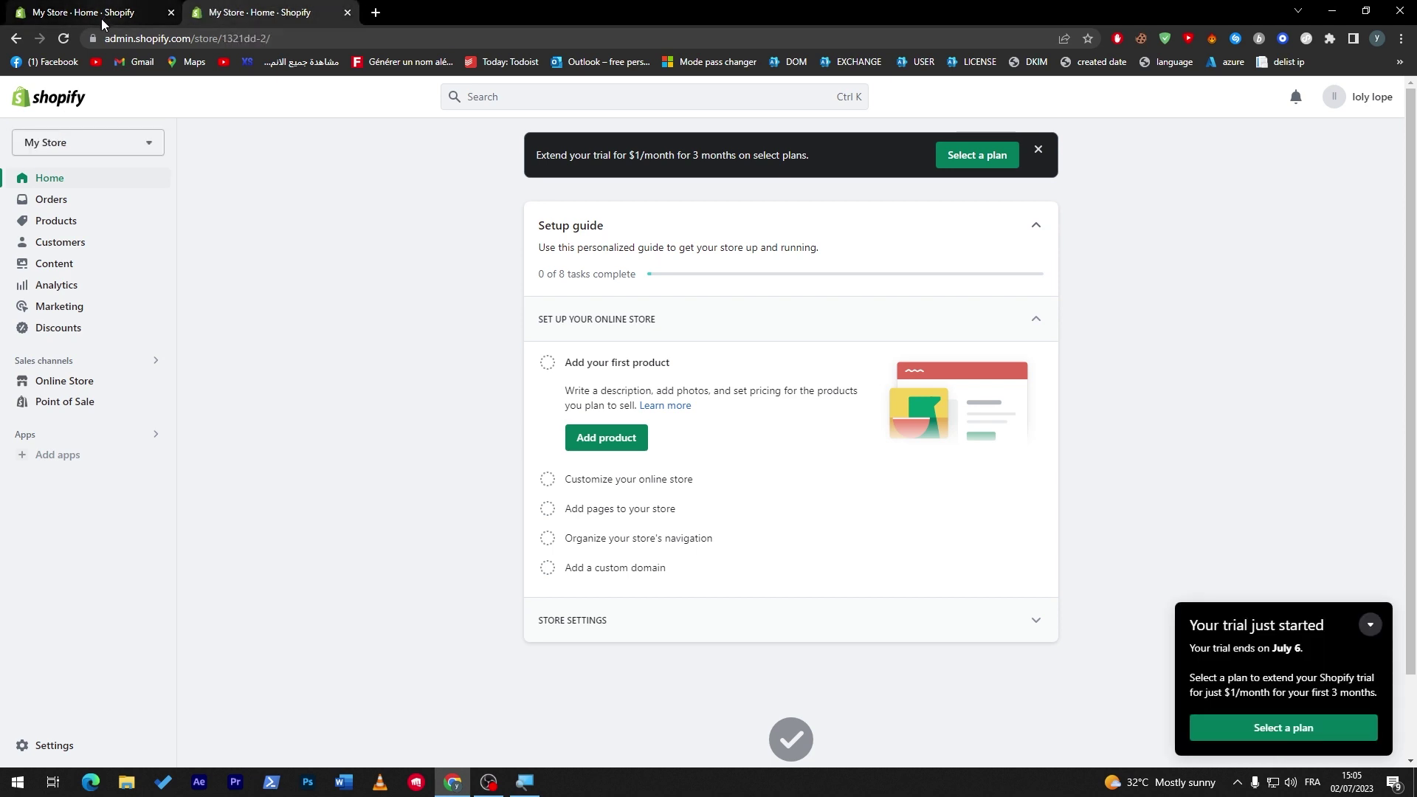
click(100, 19)
click(62, 38)
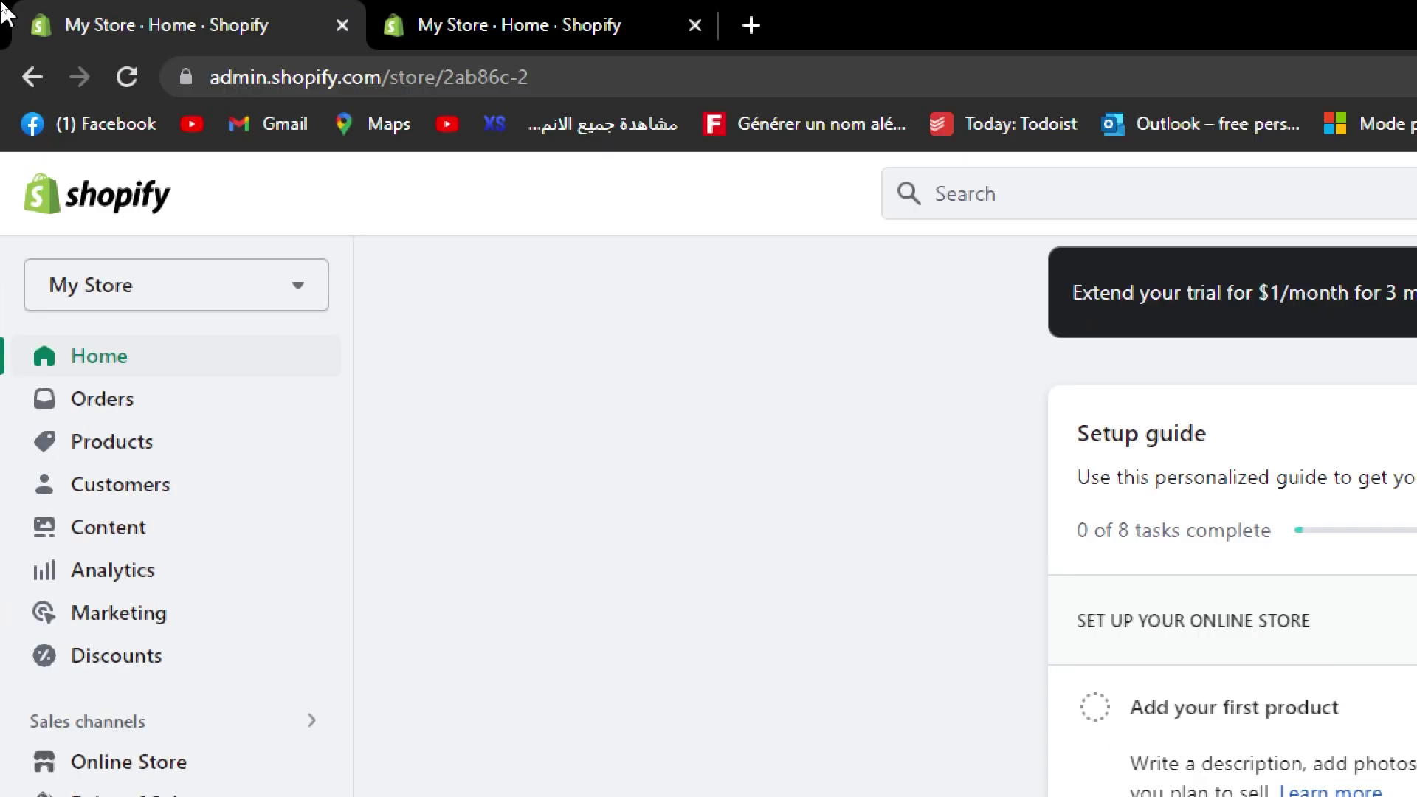
click(182, 275)
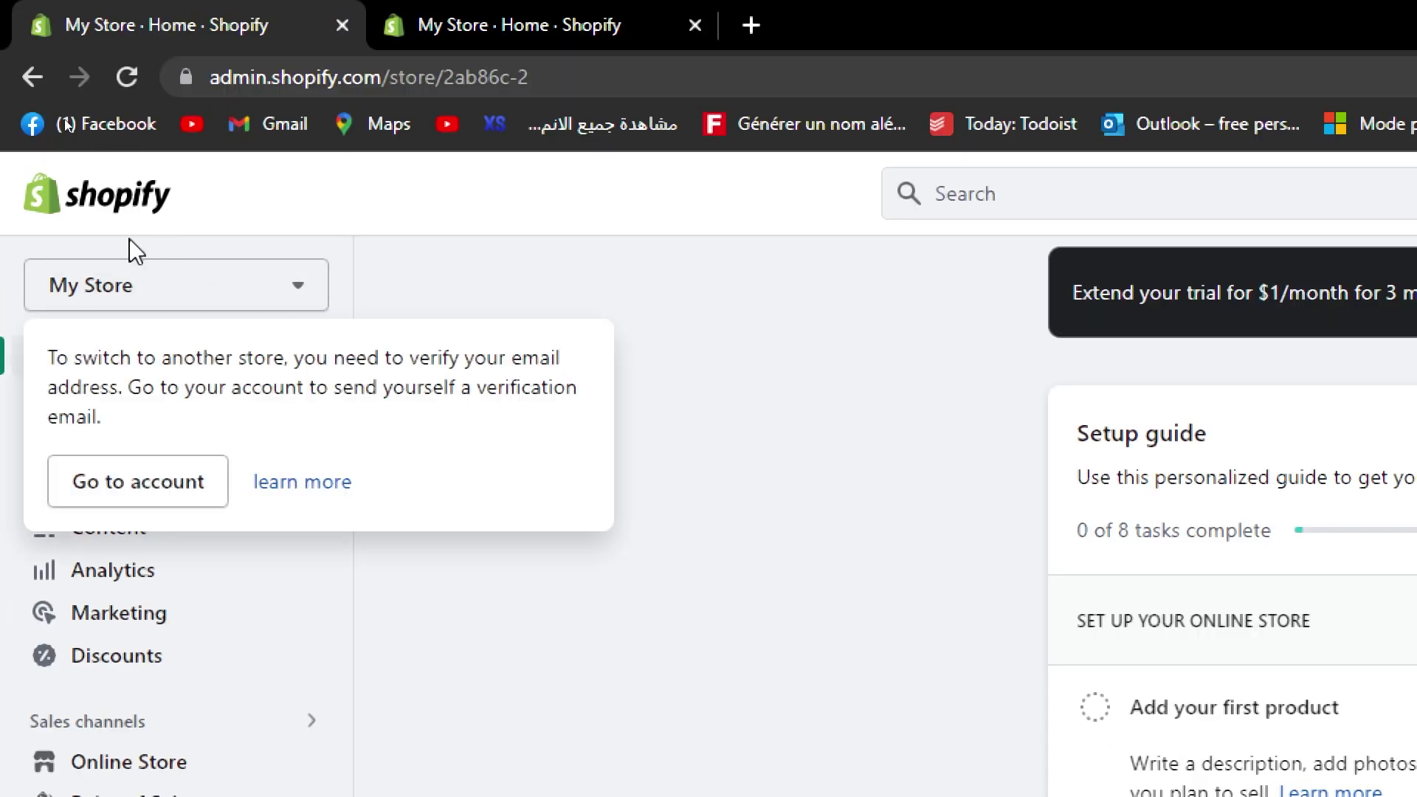
click(177, 295)
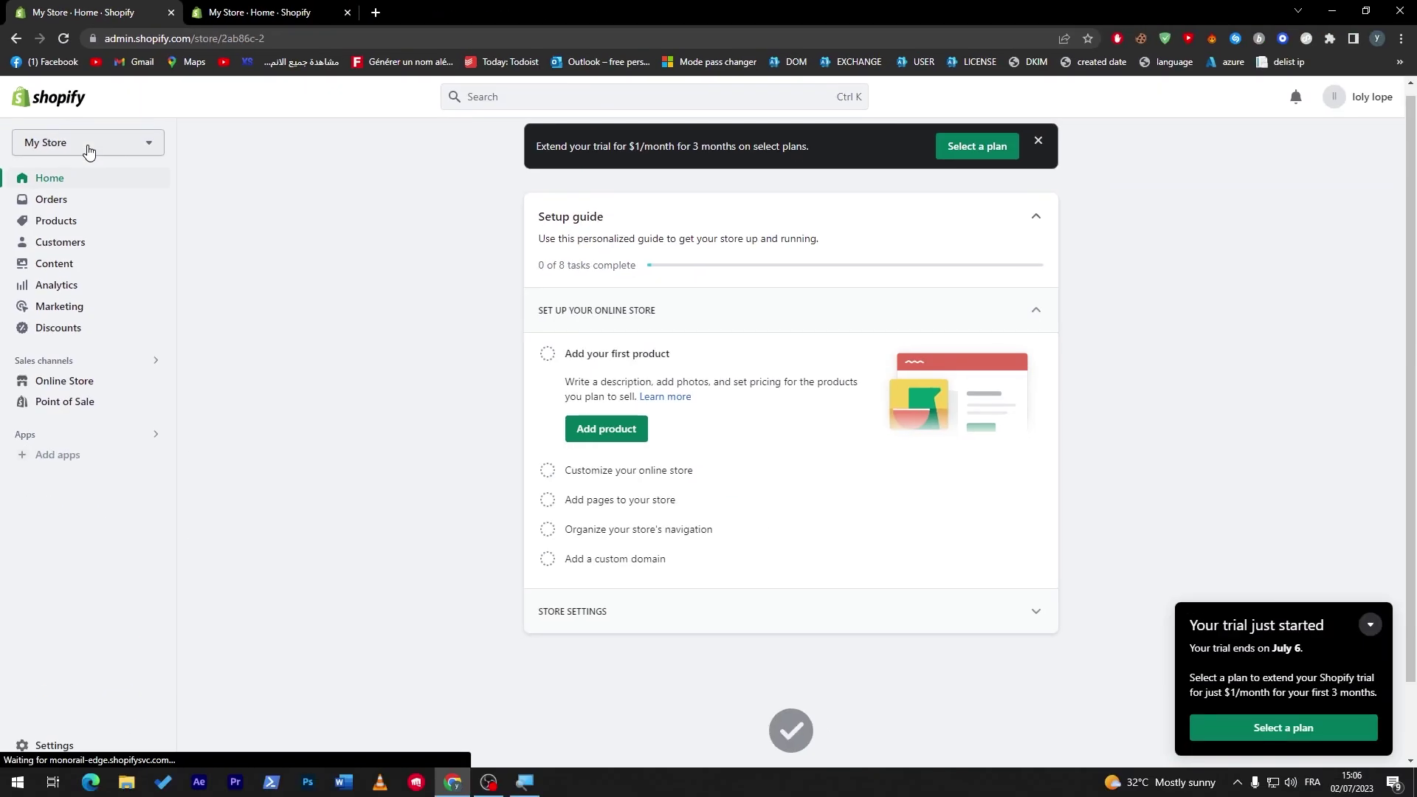
click(88, 151)
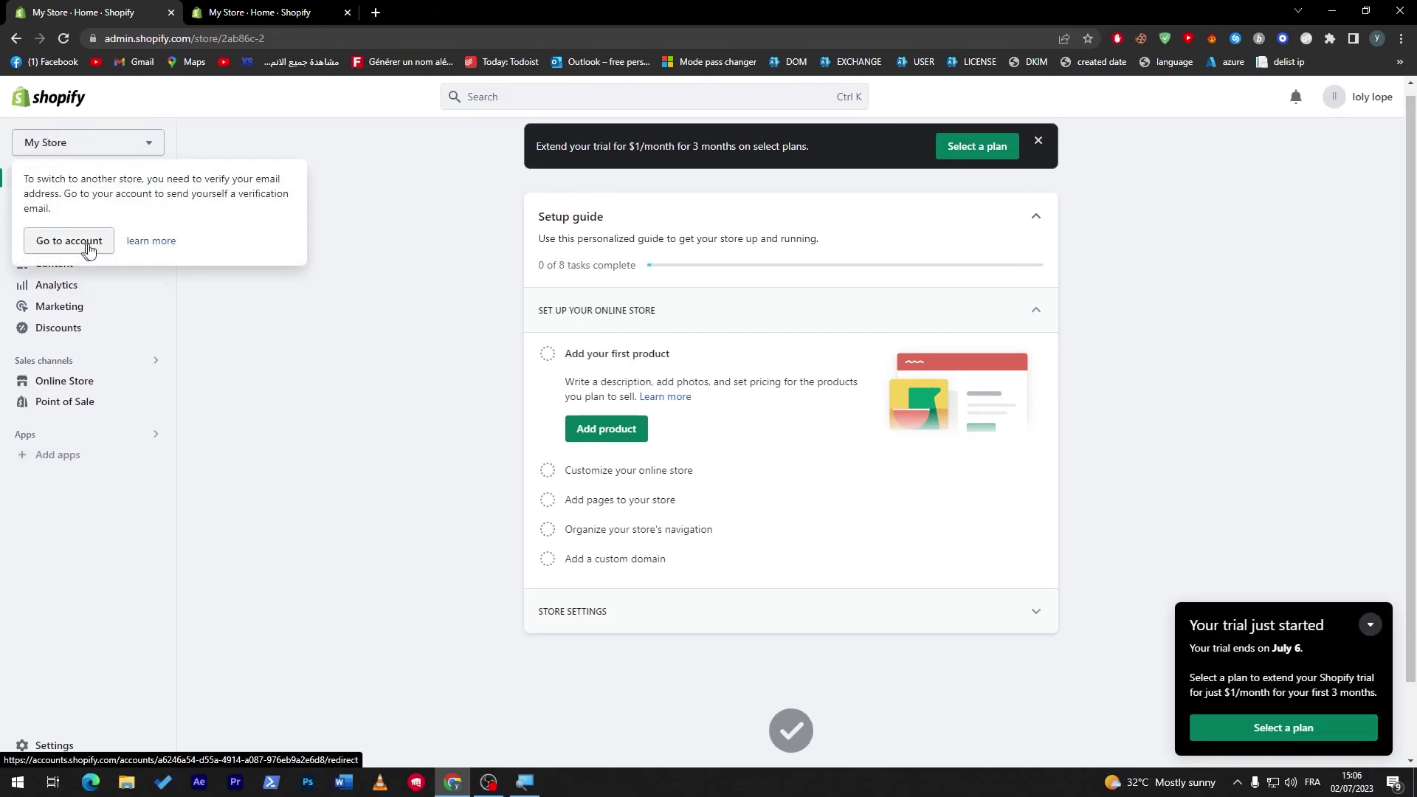
click(218, 160)
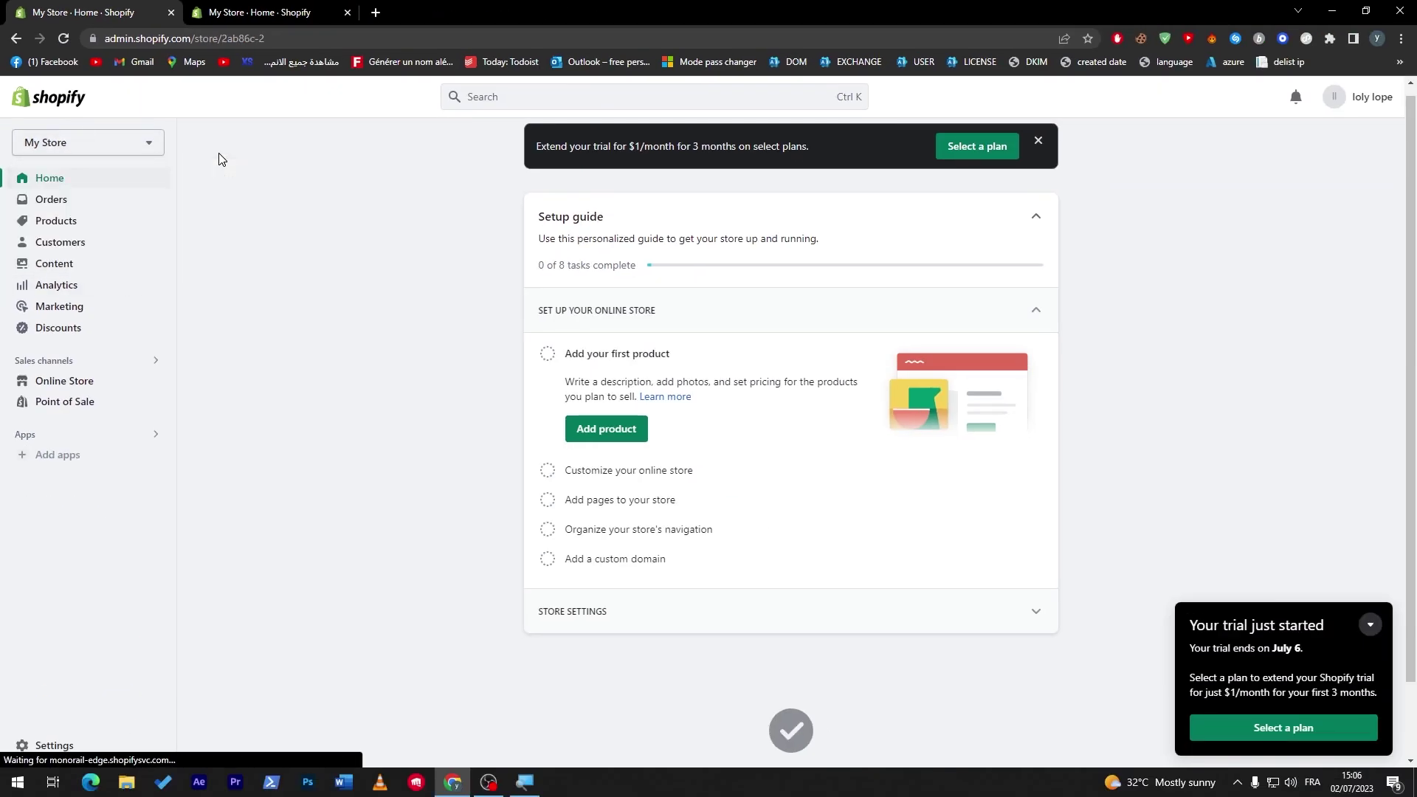
- Compare the store identifiers in both tabs' addresses, ending on the second store's Home
click(104, 8)
click(255, 12)
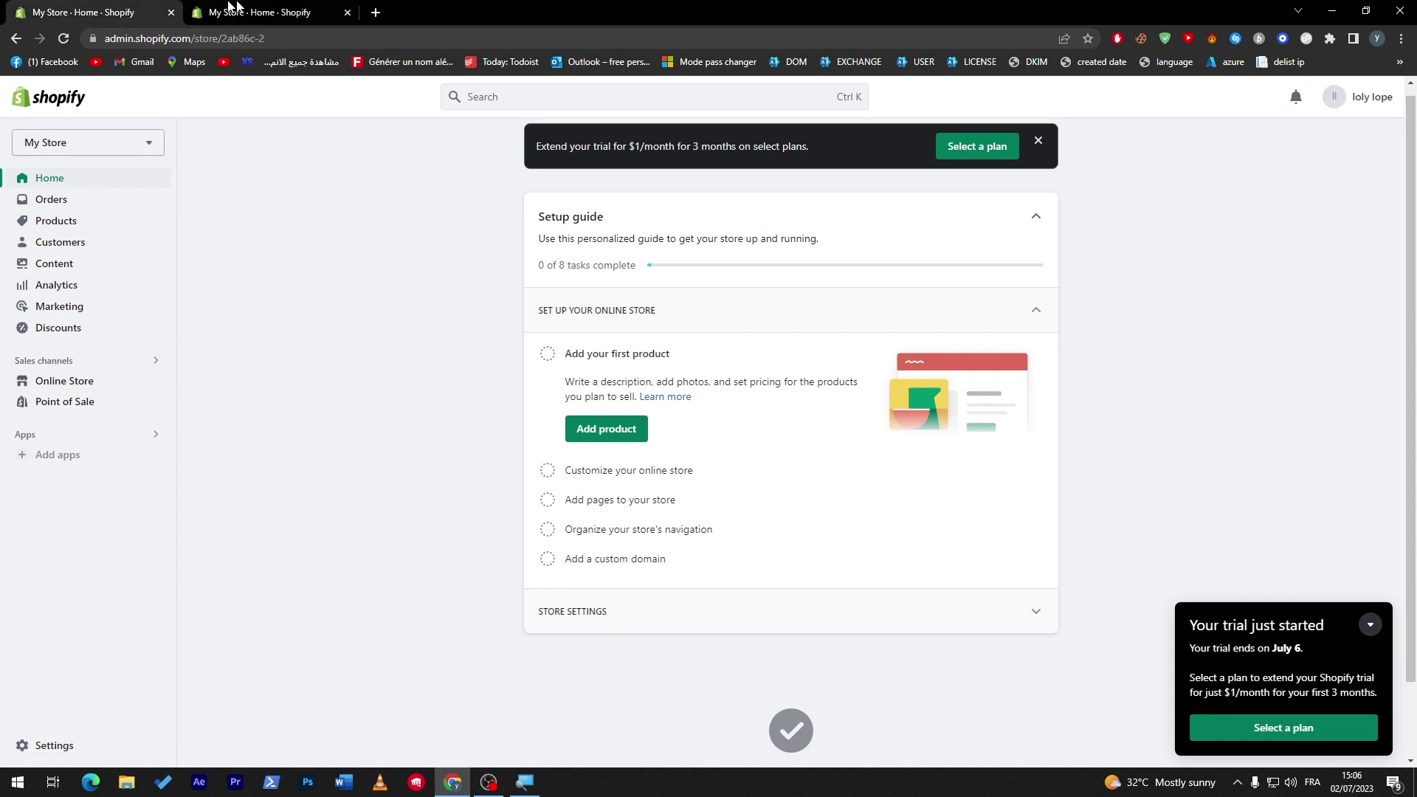
click(104, 6)
click(103, 6)
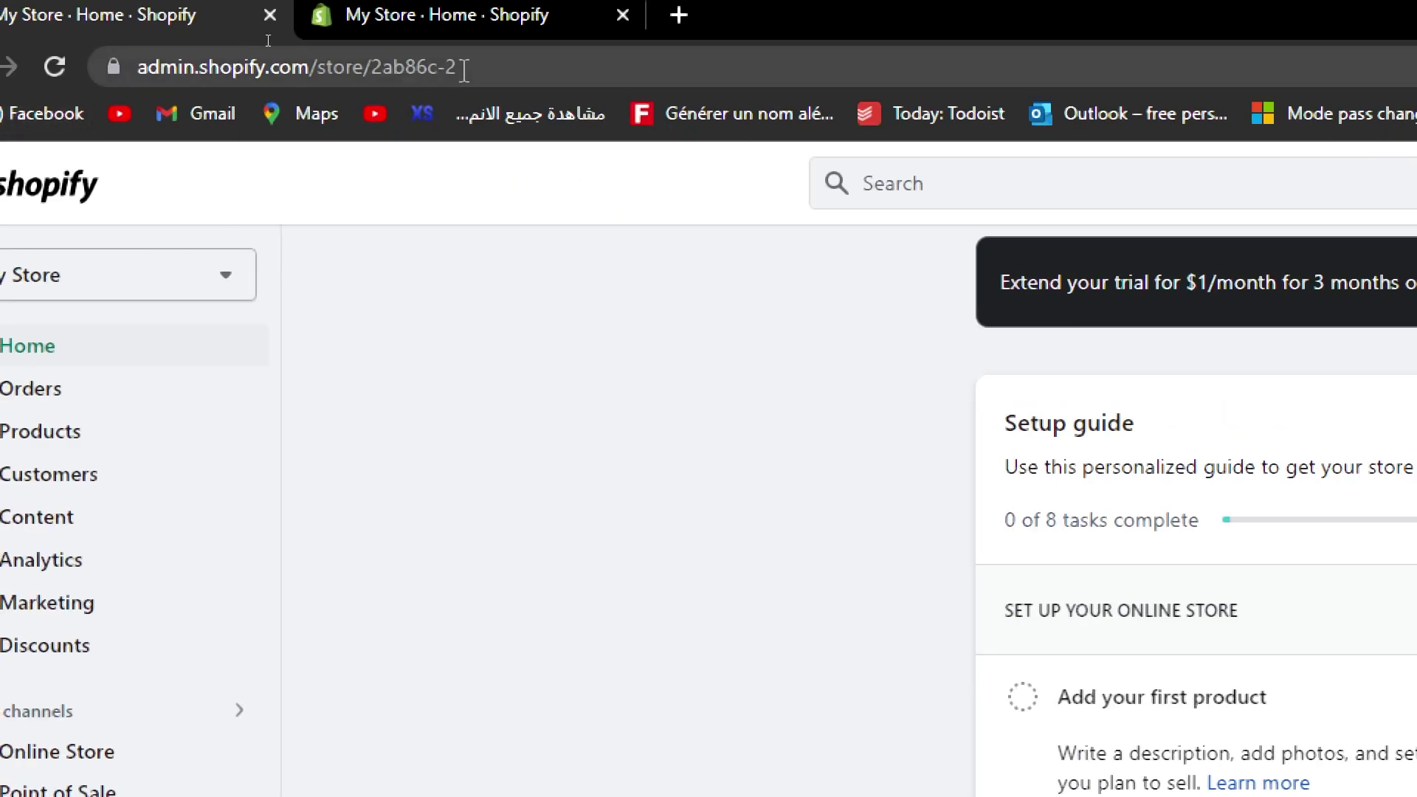
drag(465, 70, 380, 67)
click(438, 16)
drag(467, 68, 372, 67)
click(121, 6)
click(454, 19)
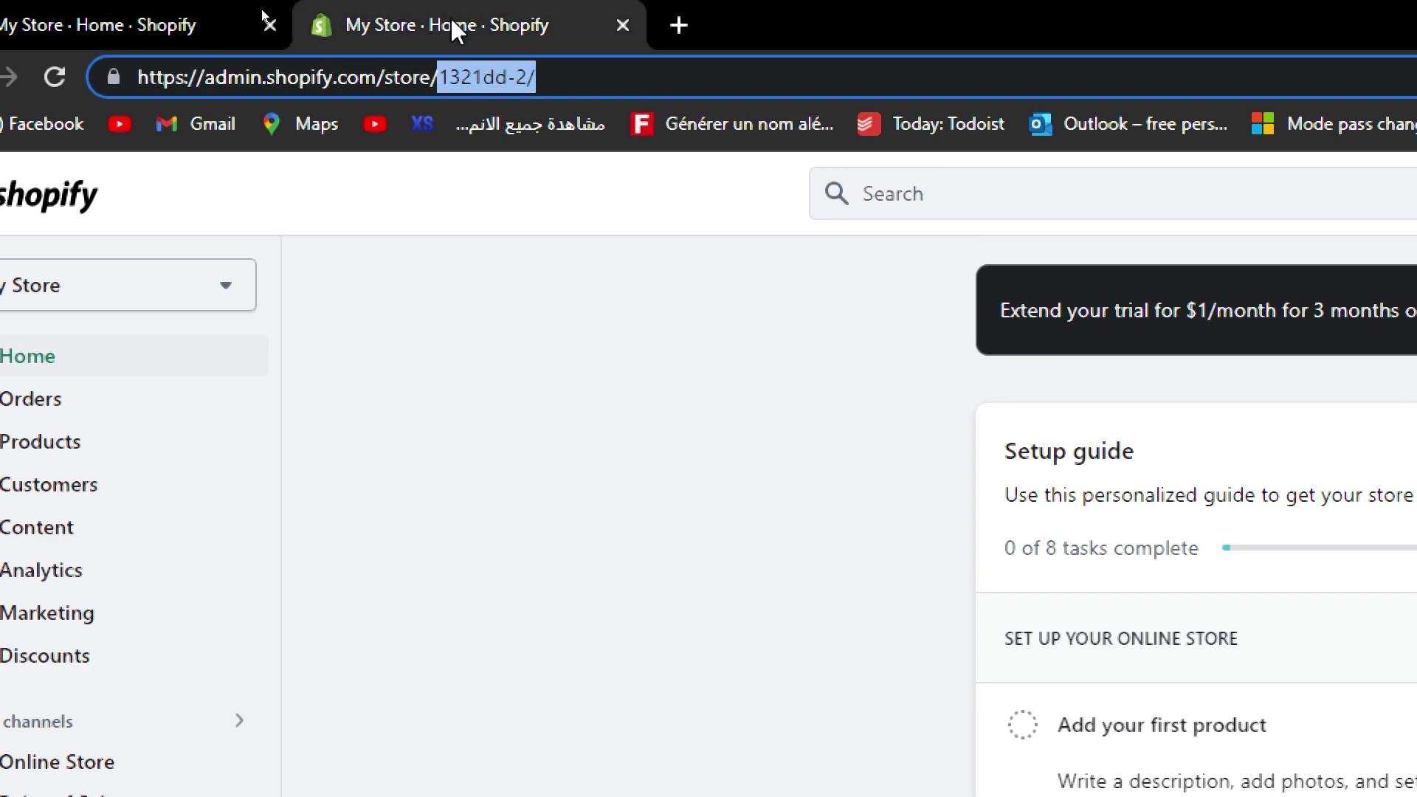
click(67, 18)
click(384, 25)
click(434, 319)
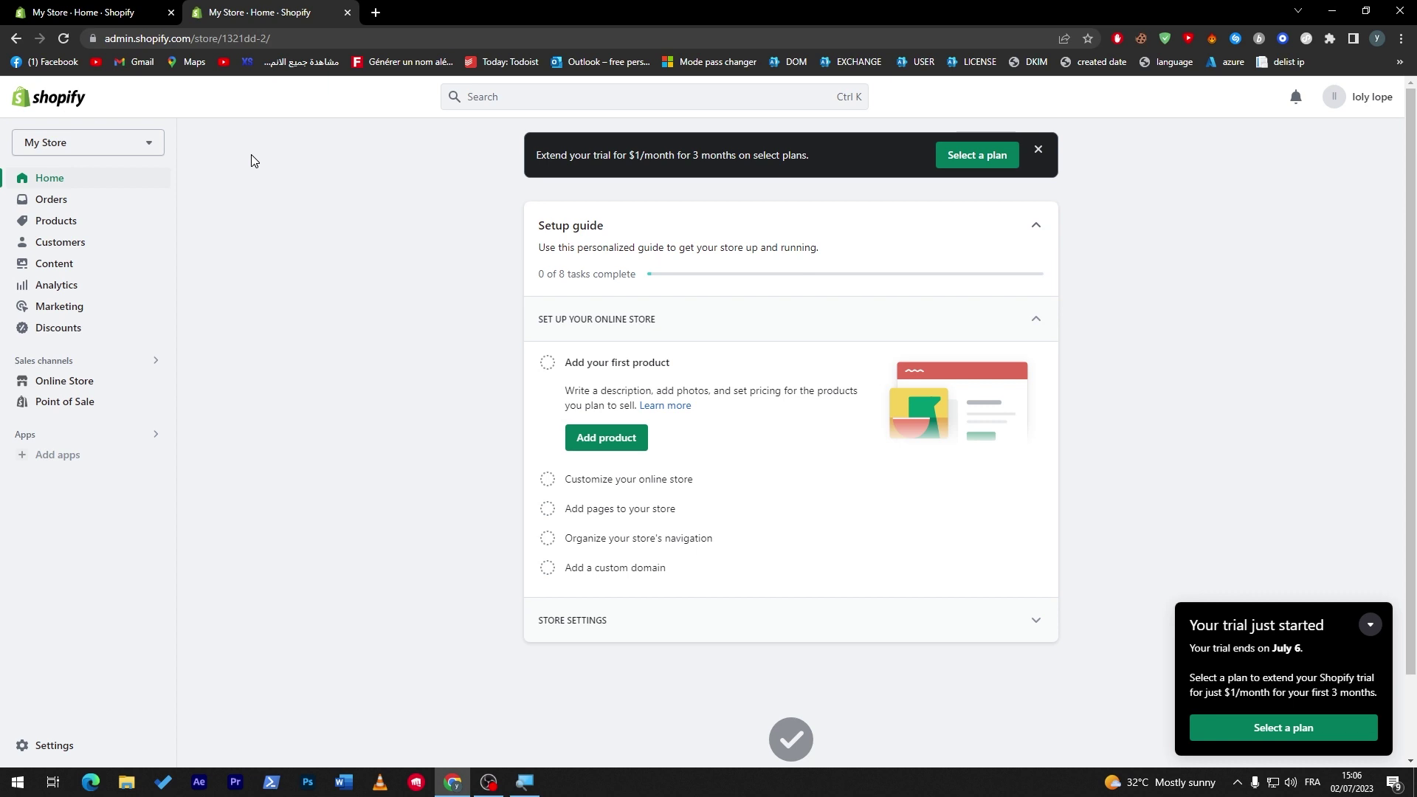
- Open a new Add product form in each of the two stores
click(157, 7)
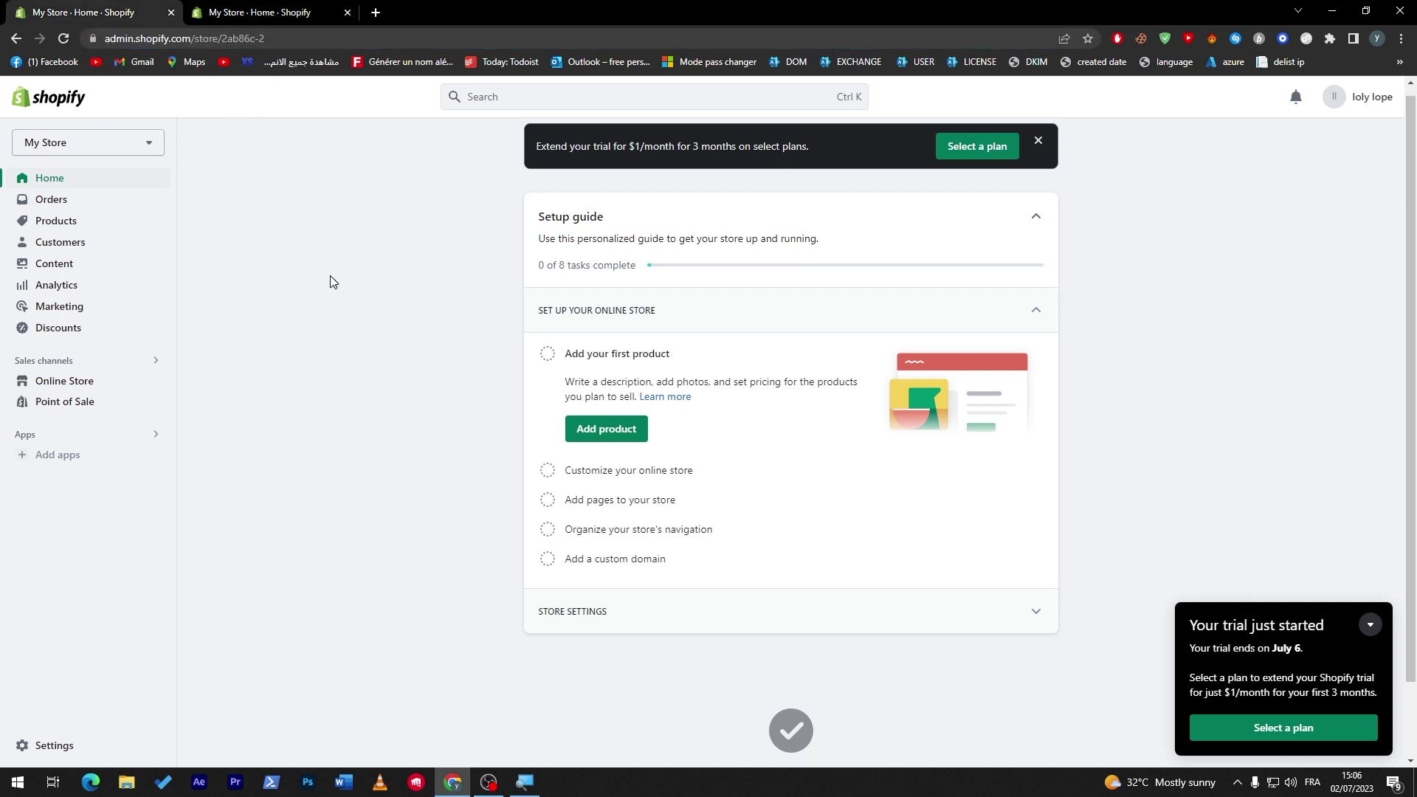
click(590, 428)
click(601, 434)
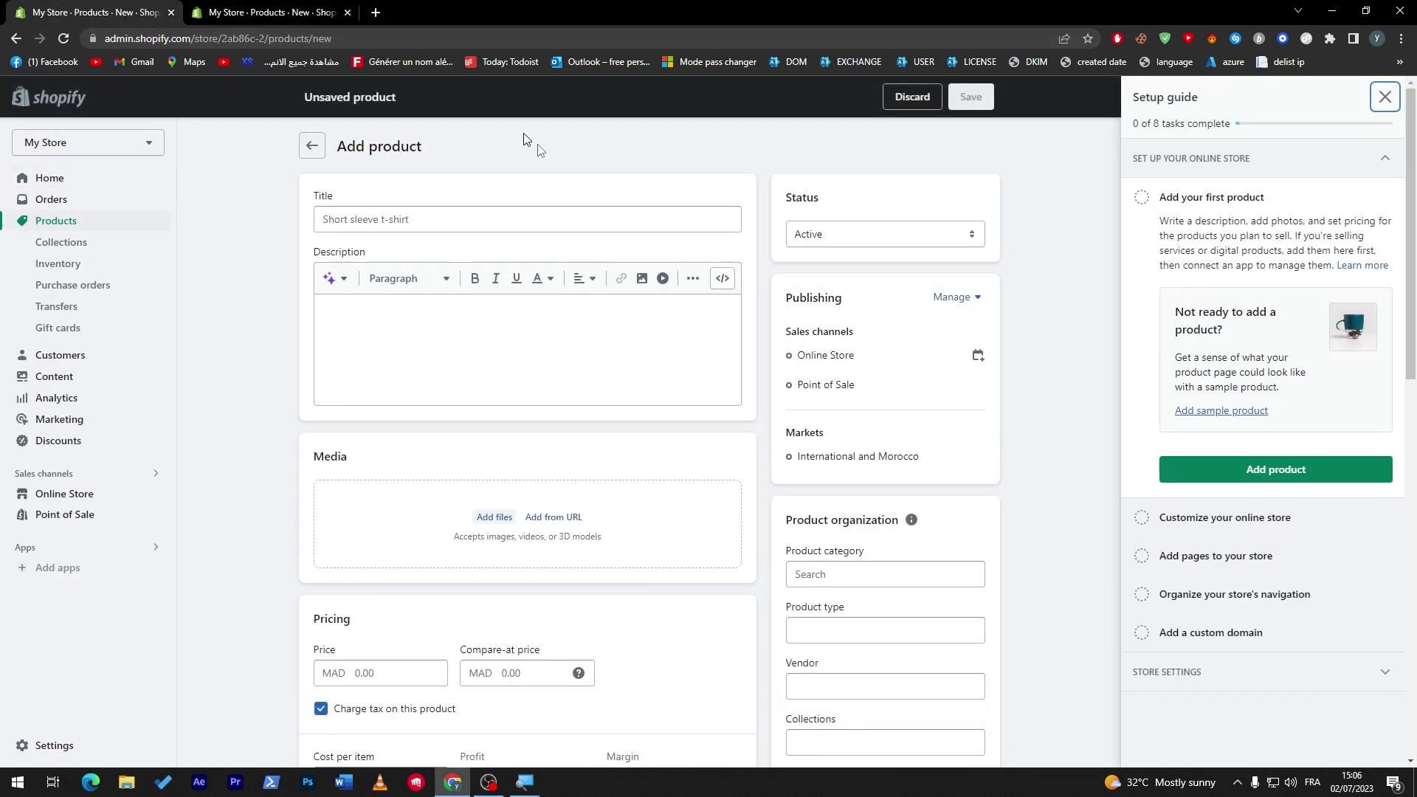
click(269, 12)
- Give the first store's product the title eazezae and a description, then save it
click(413, 219)
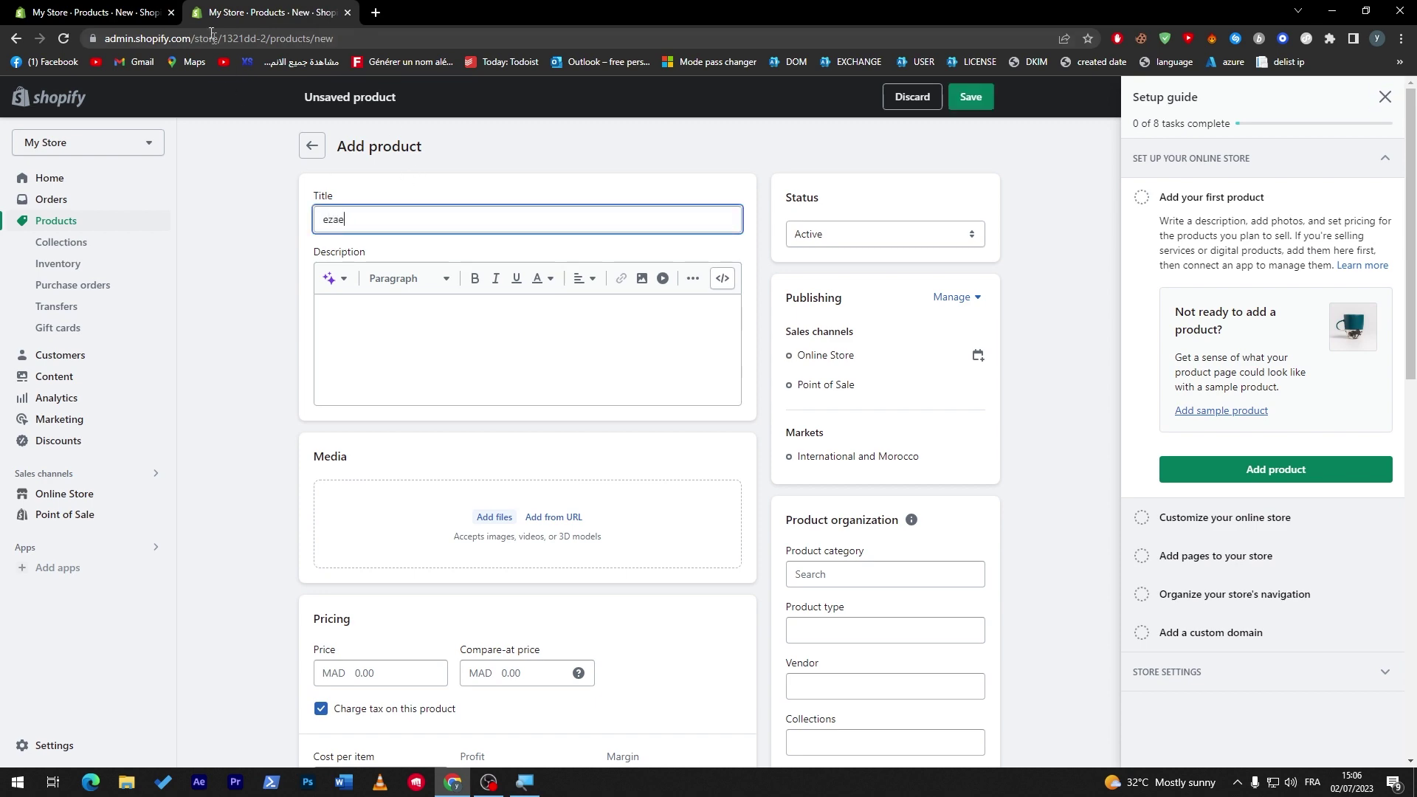
key(ctrl+shift+Tab)
click(457, 219)
text(product)
click(527, 347)
text(product)
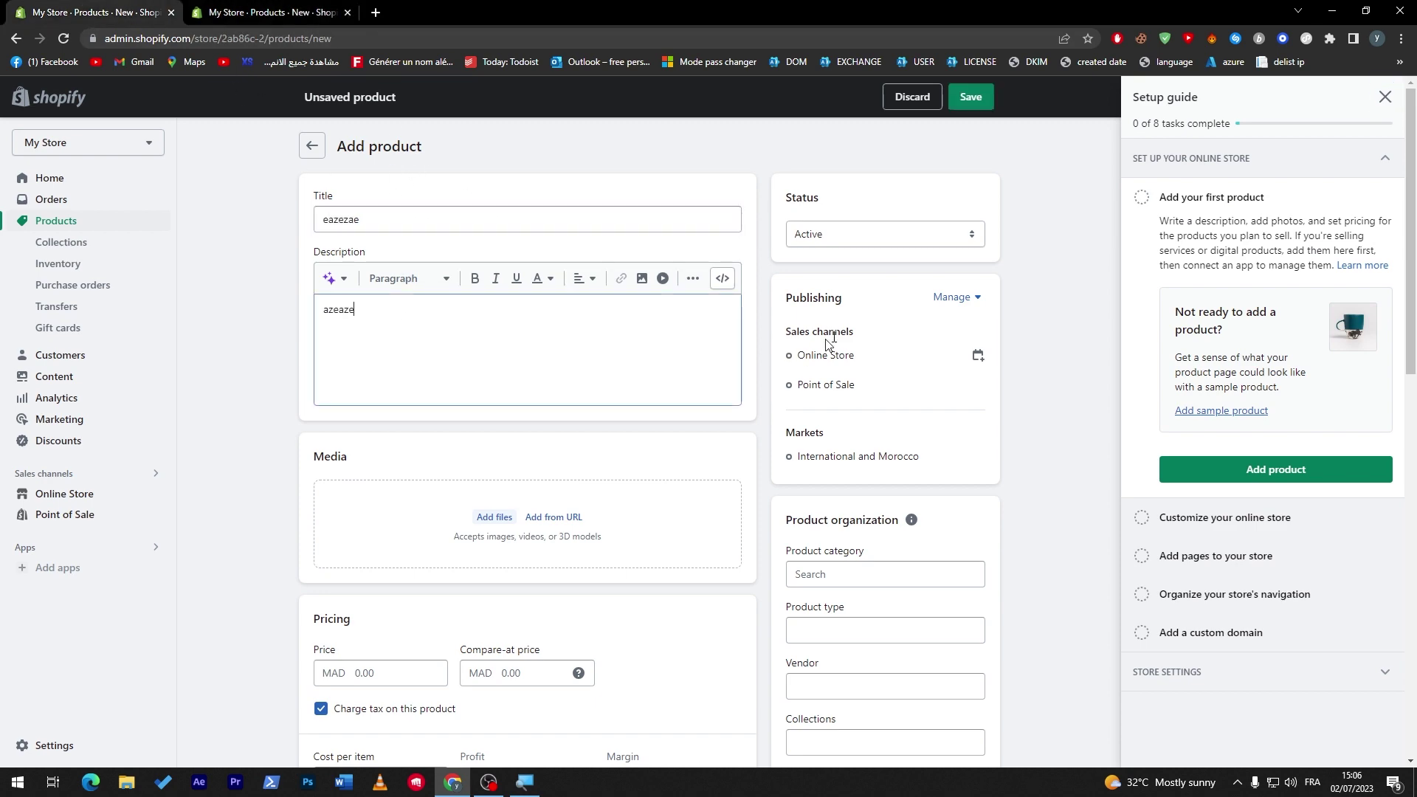
scroll(1415, 347, down, 3)
scroll(1415, 347, up, 3)
scroll(1358, 590, down, 10)
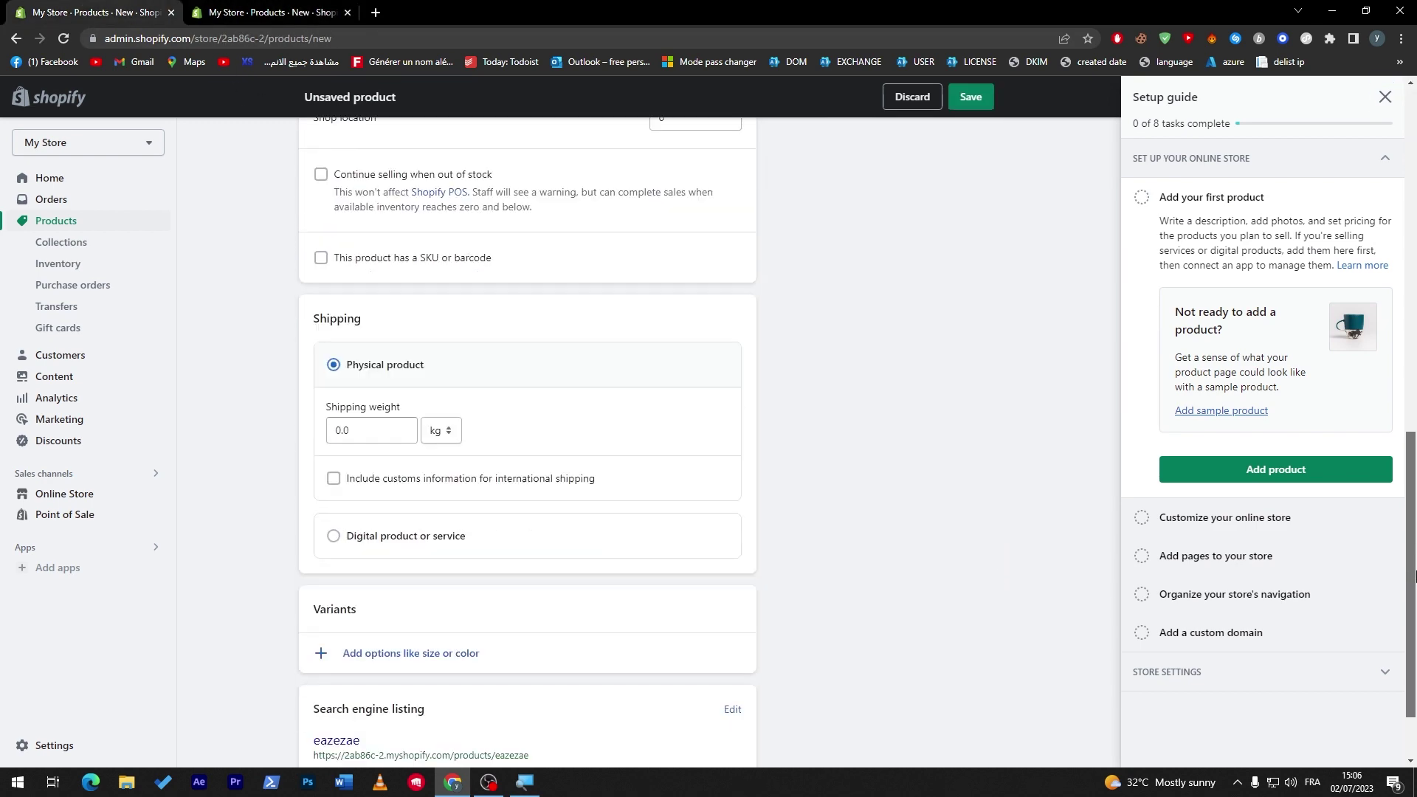
click(967, 98)
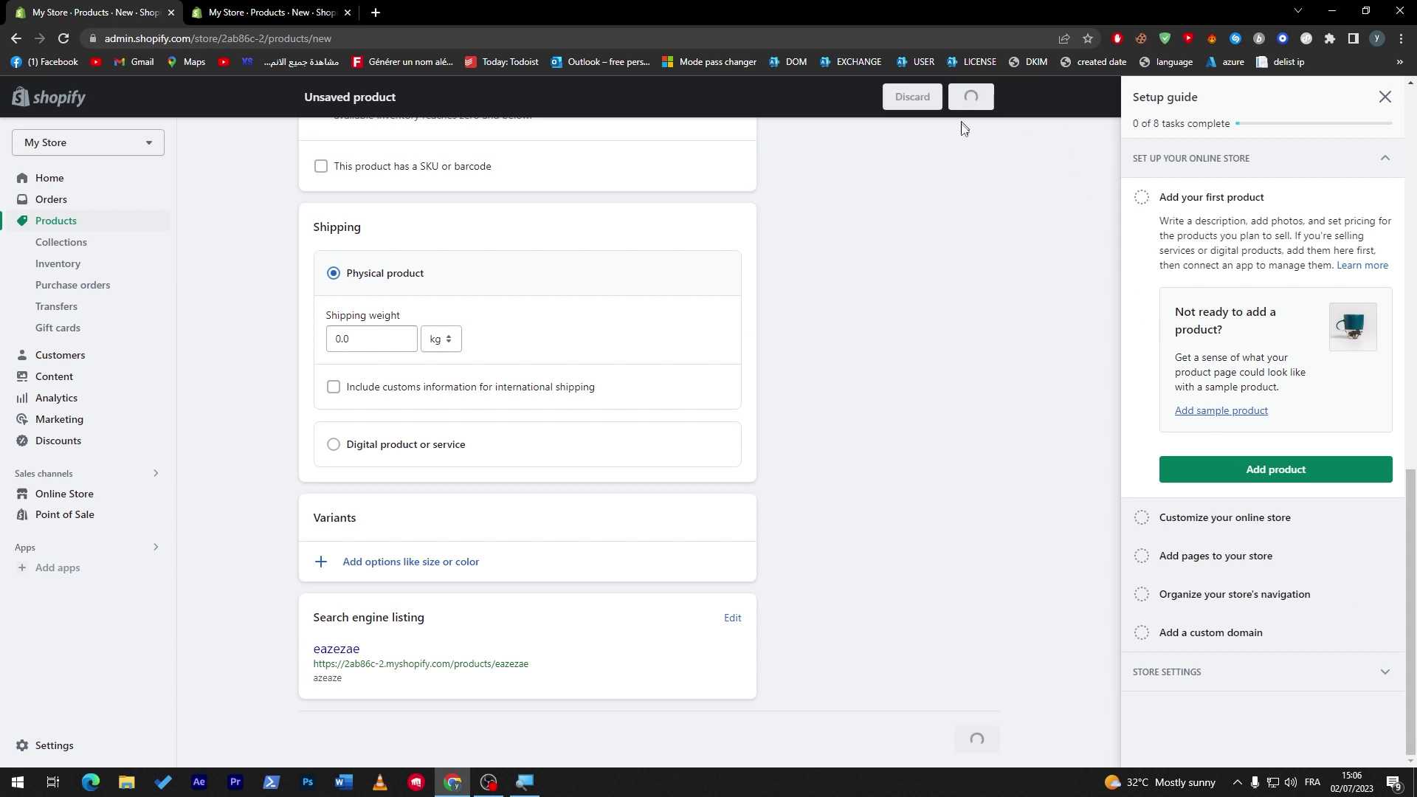
- Fill in and save the second store's product ezaeaze, then go to Customize theme
click(266, 13)
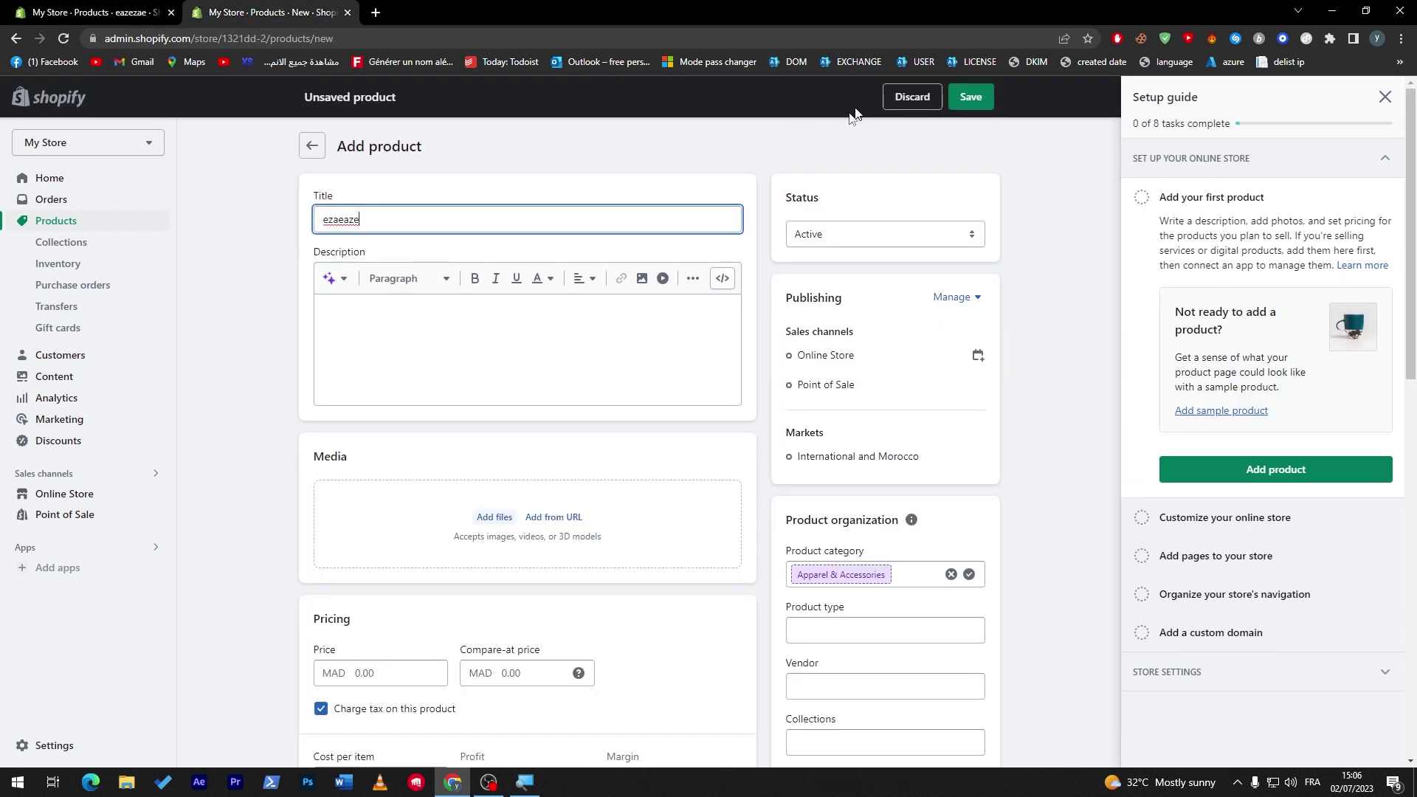
text(aaaaaaaa)
click(969, 97)
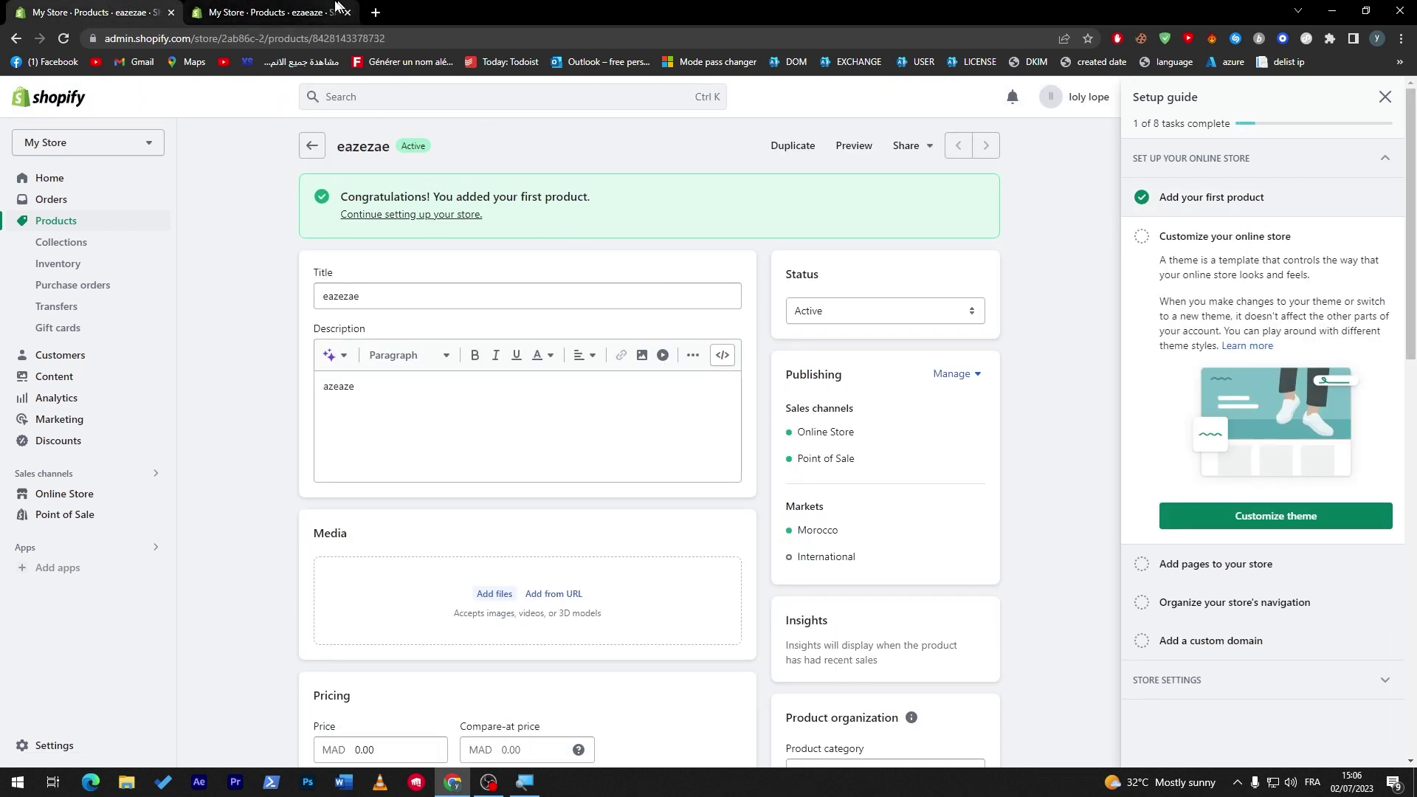
click(1325, 516)
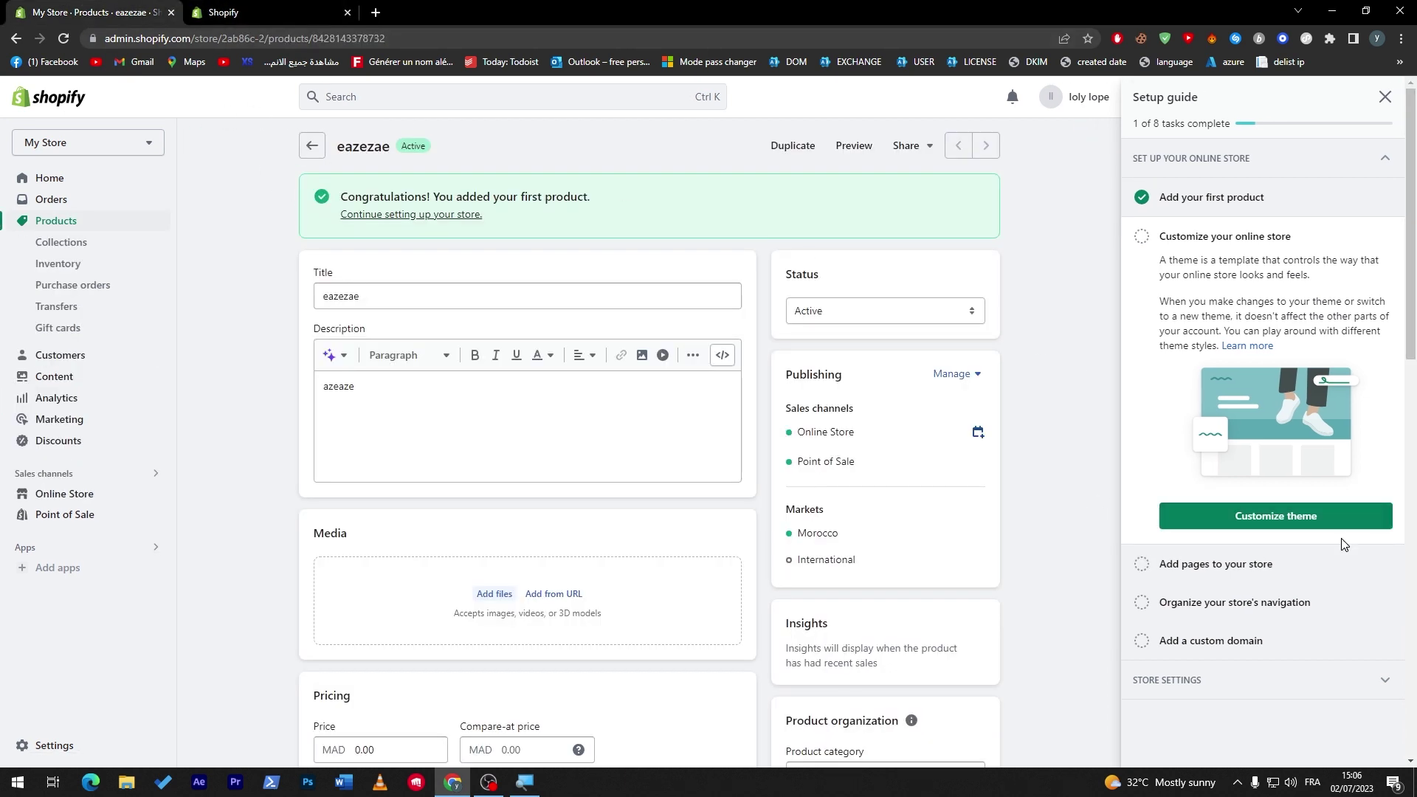
- Load Online Store > Themes in both tabs, confirming Dawn is each store's current theme
click(1340, 521)
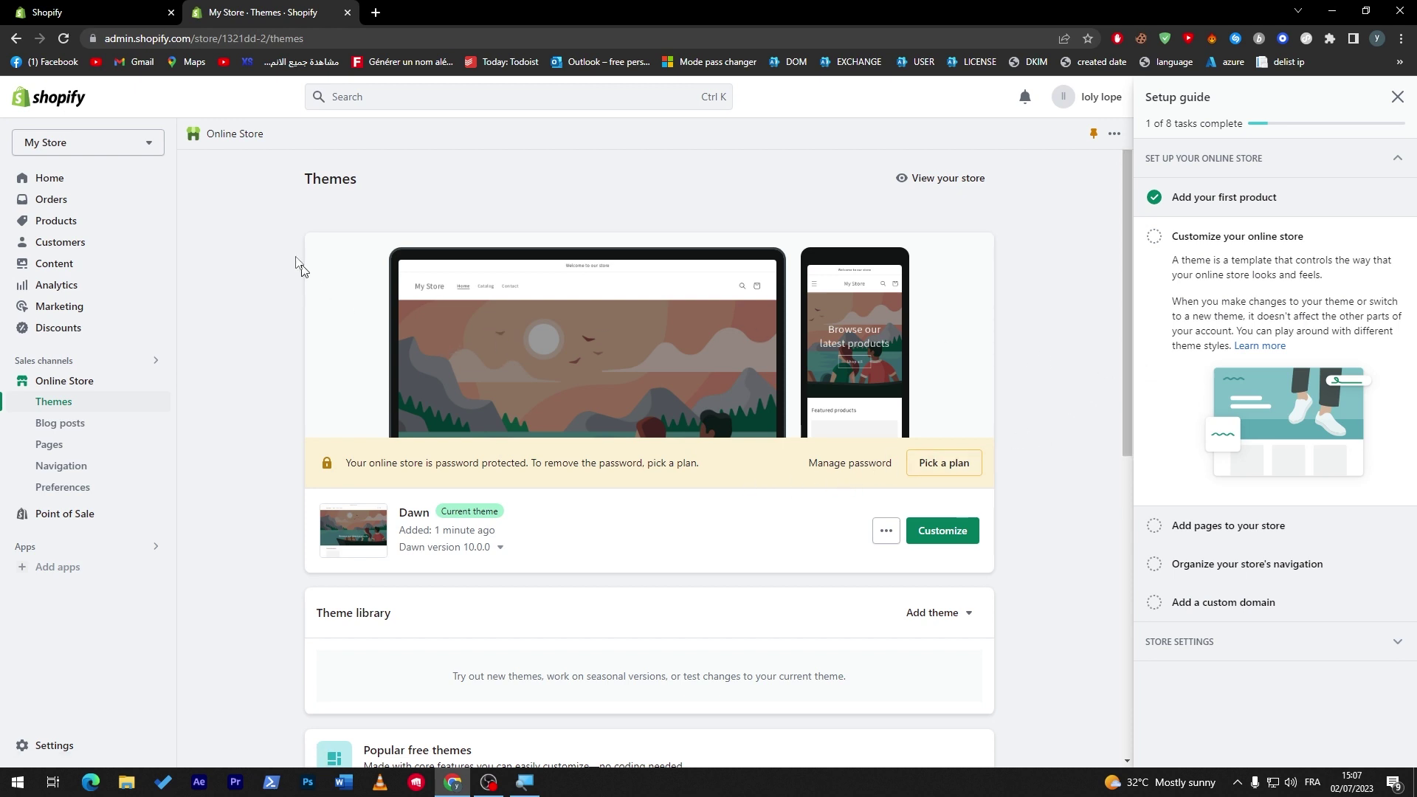
click(114, 8)
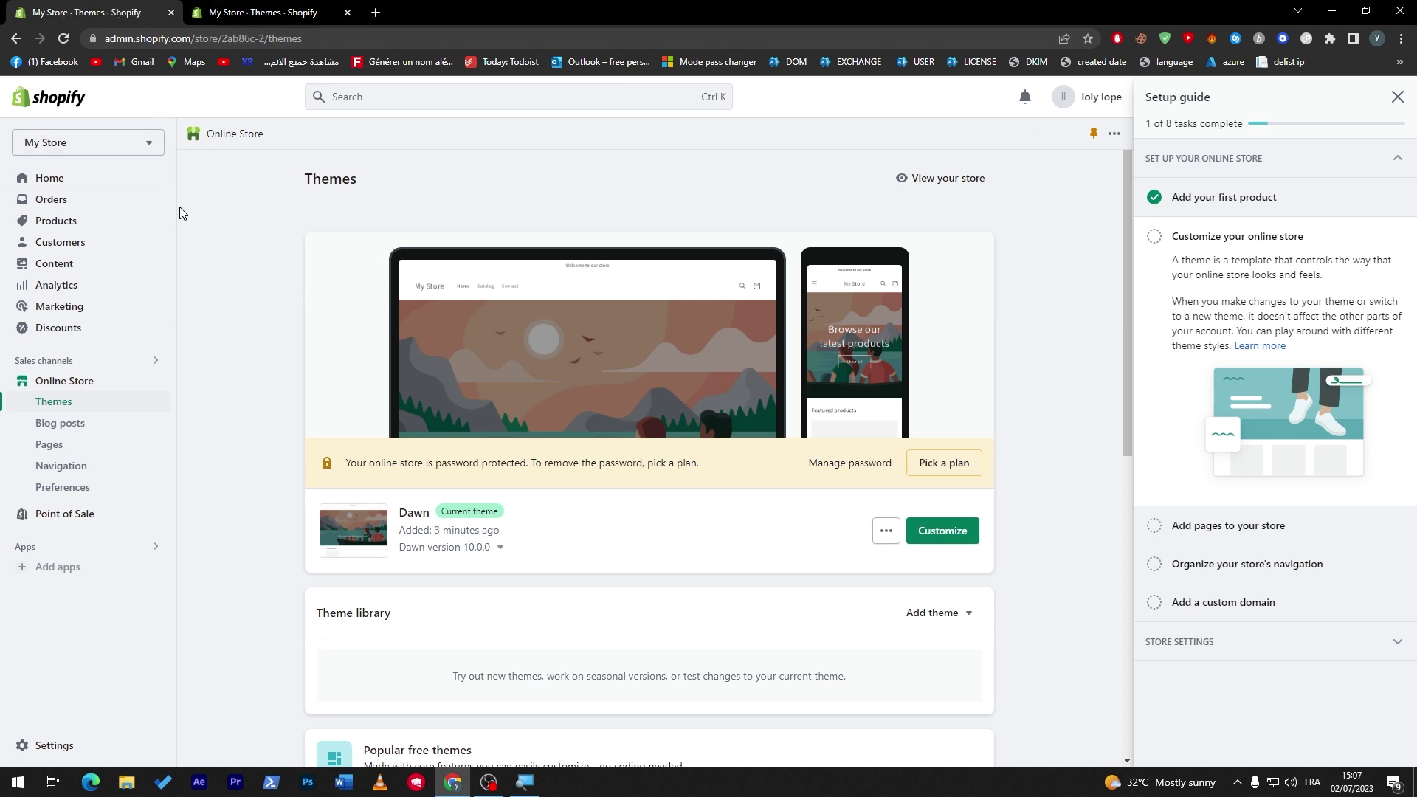
click(118, 39)
click(118, 39)
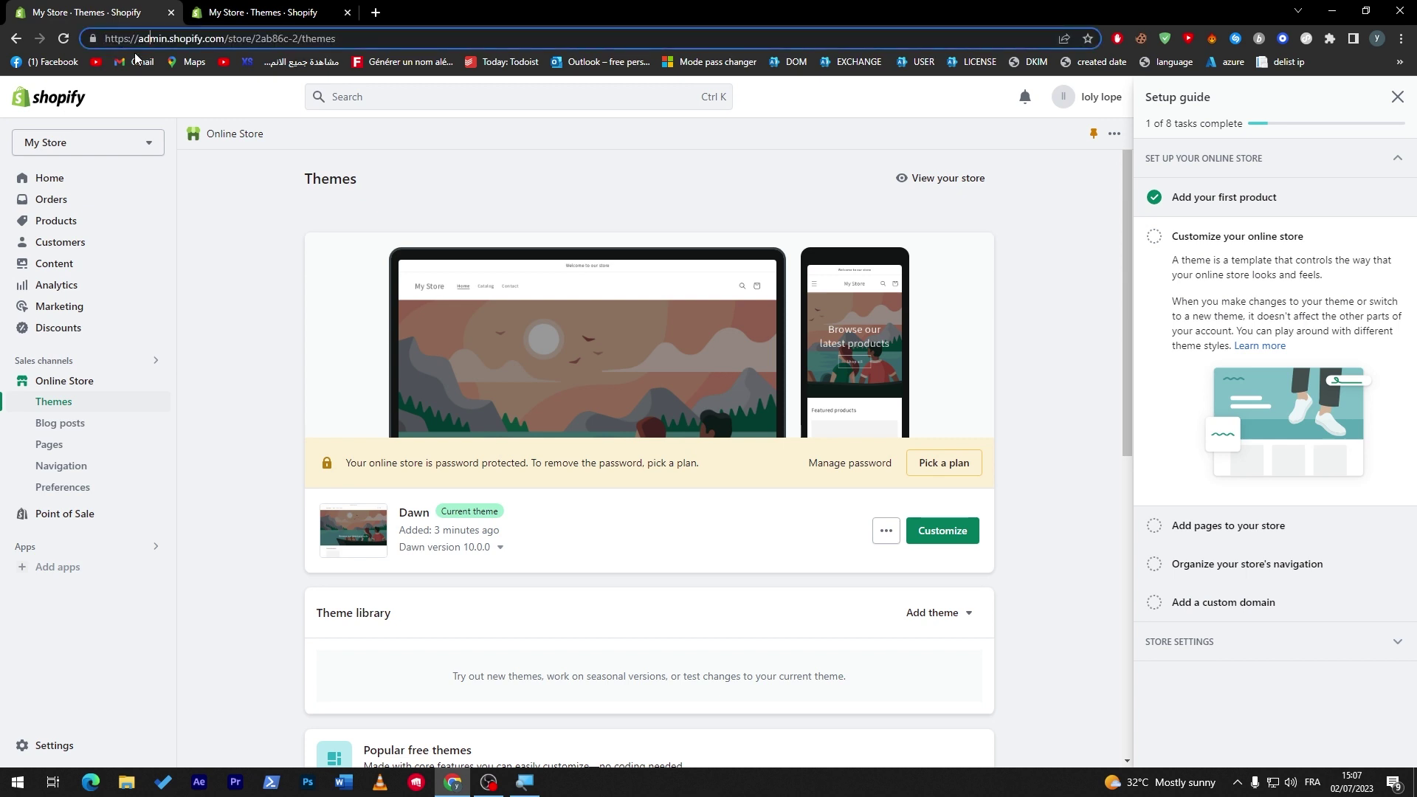
click(217, 222)
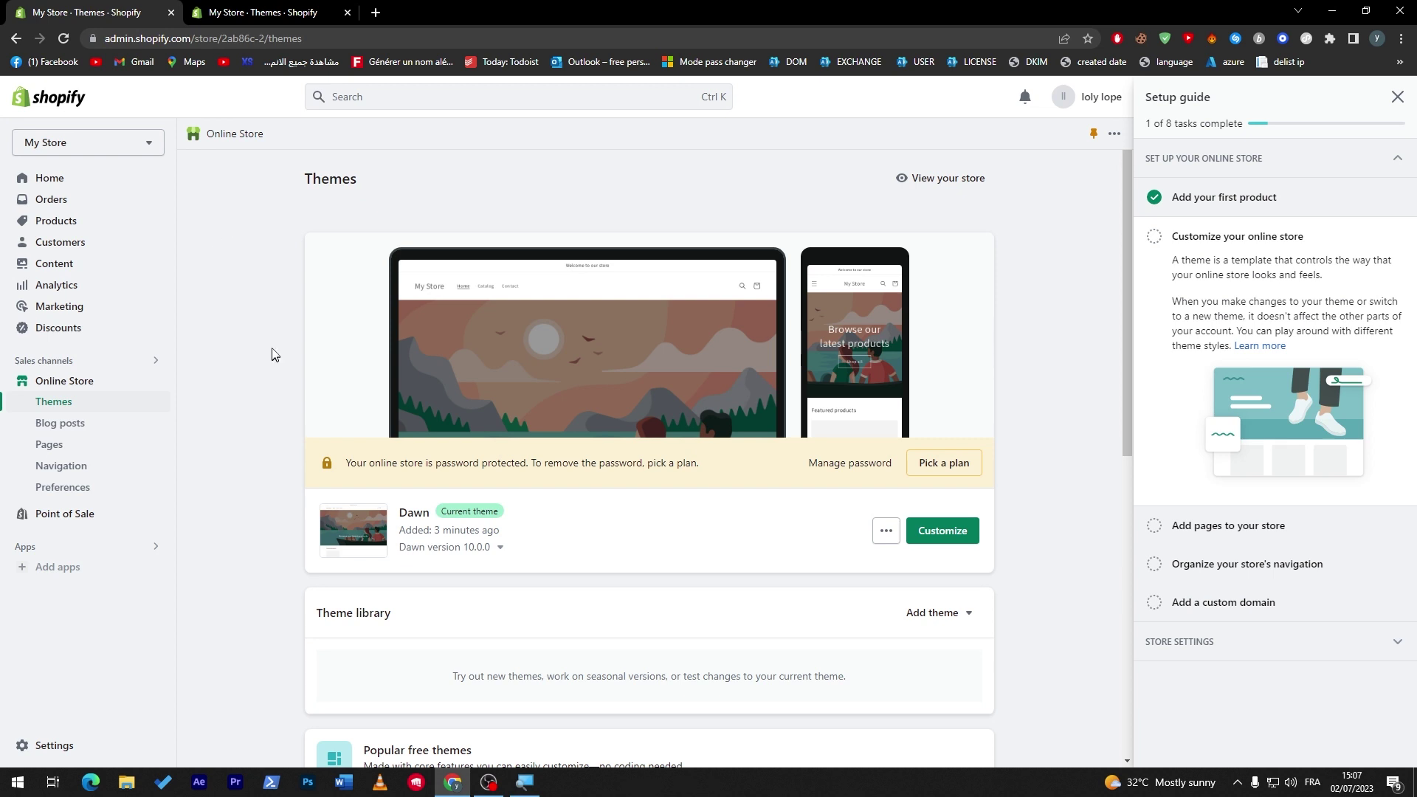
click(221, 12)
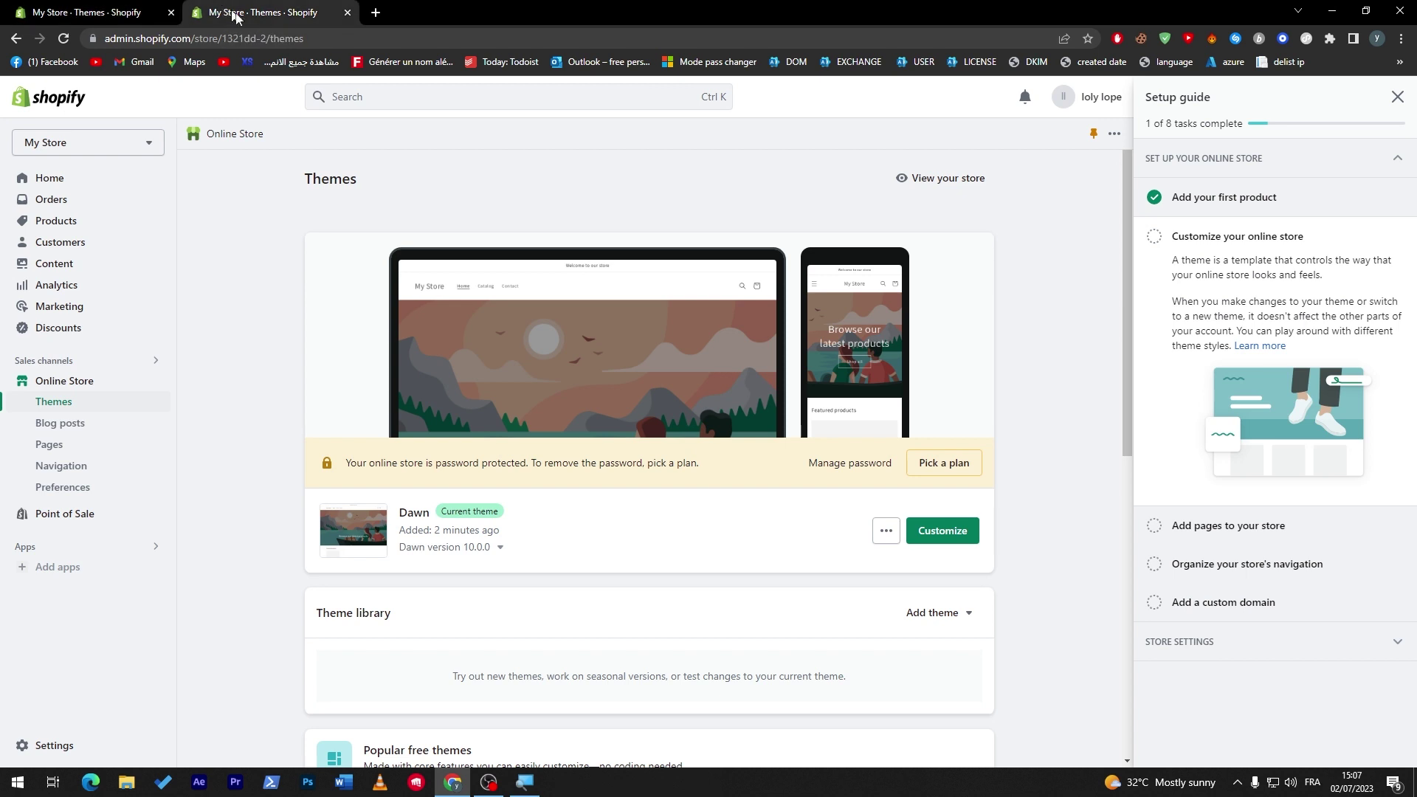
click(1409, 101)
- From the account's store list, start a third store and skip all its setup questions
click(1390, 102)
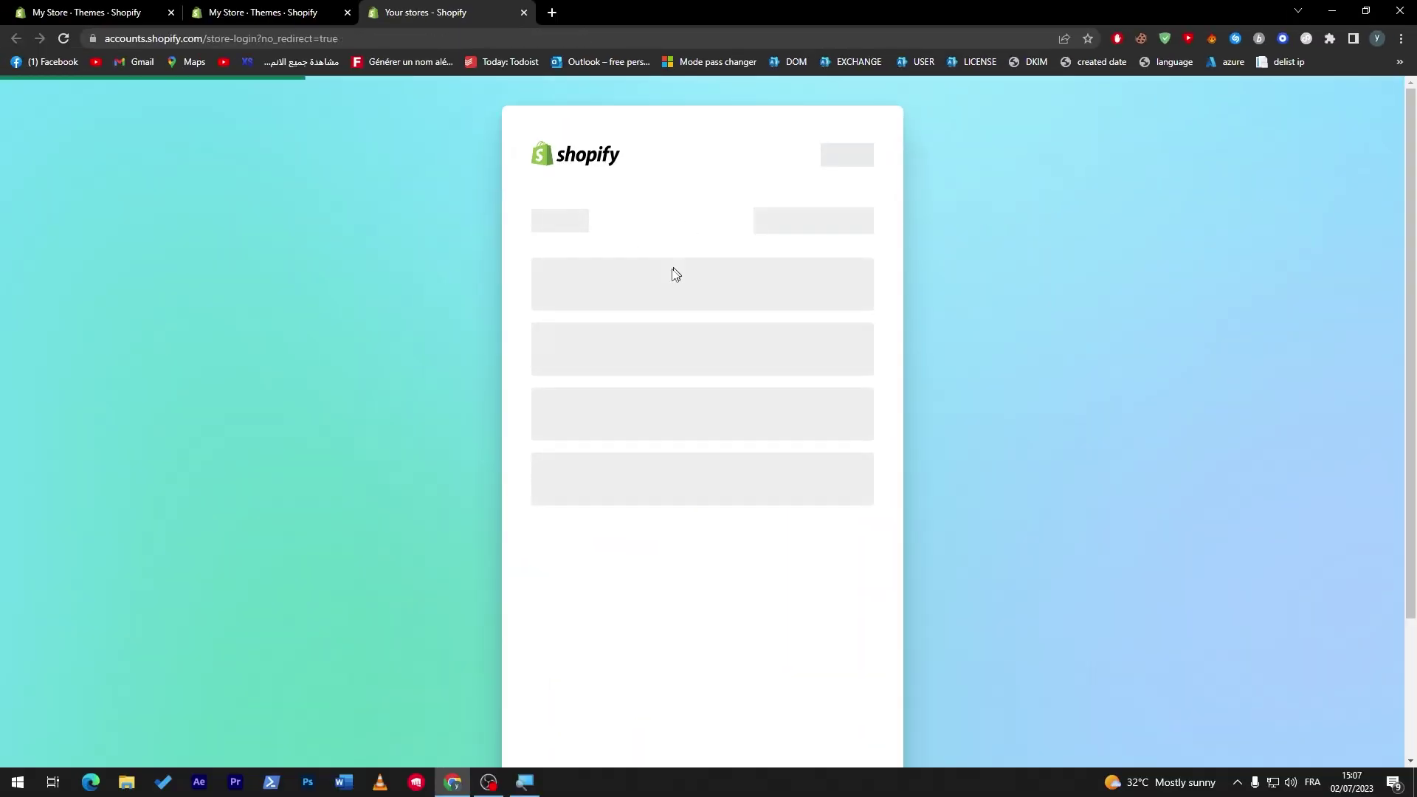
click(793, 234)
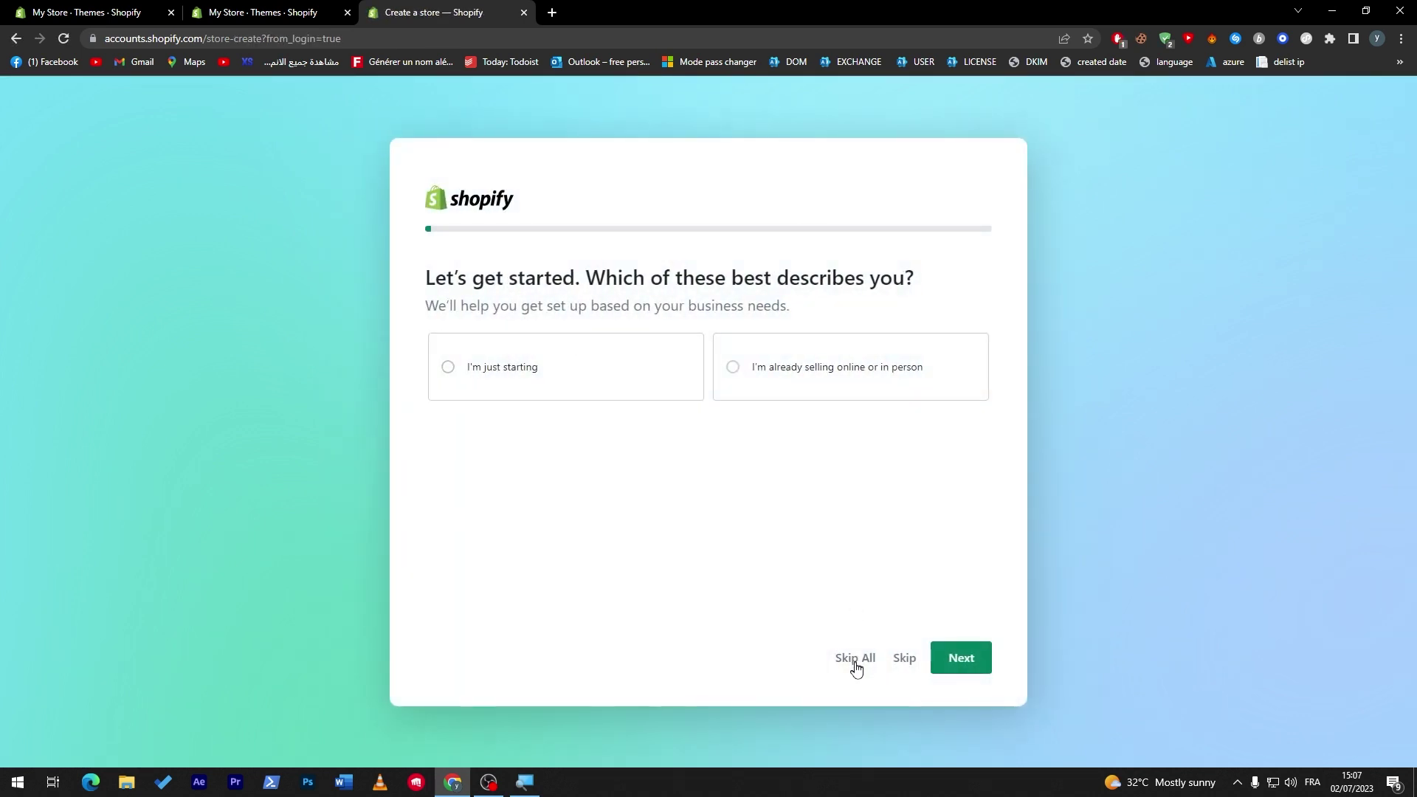
click(855, 666)
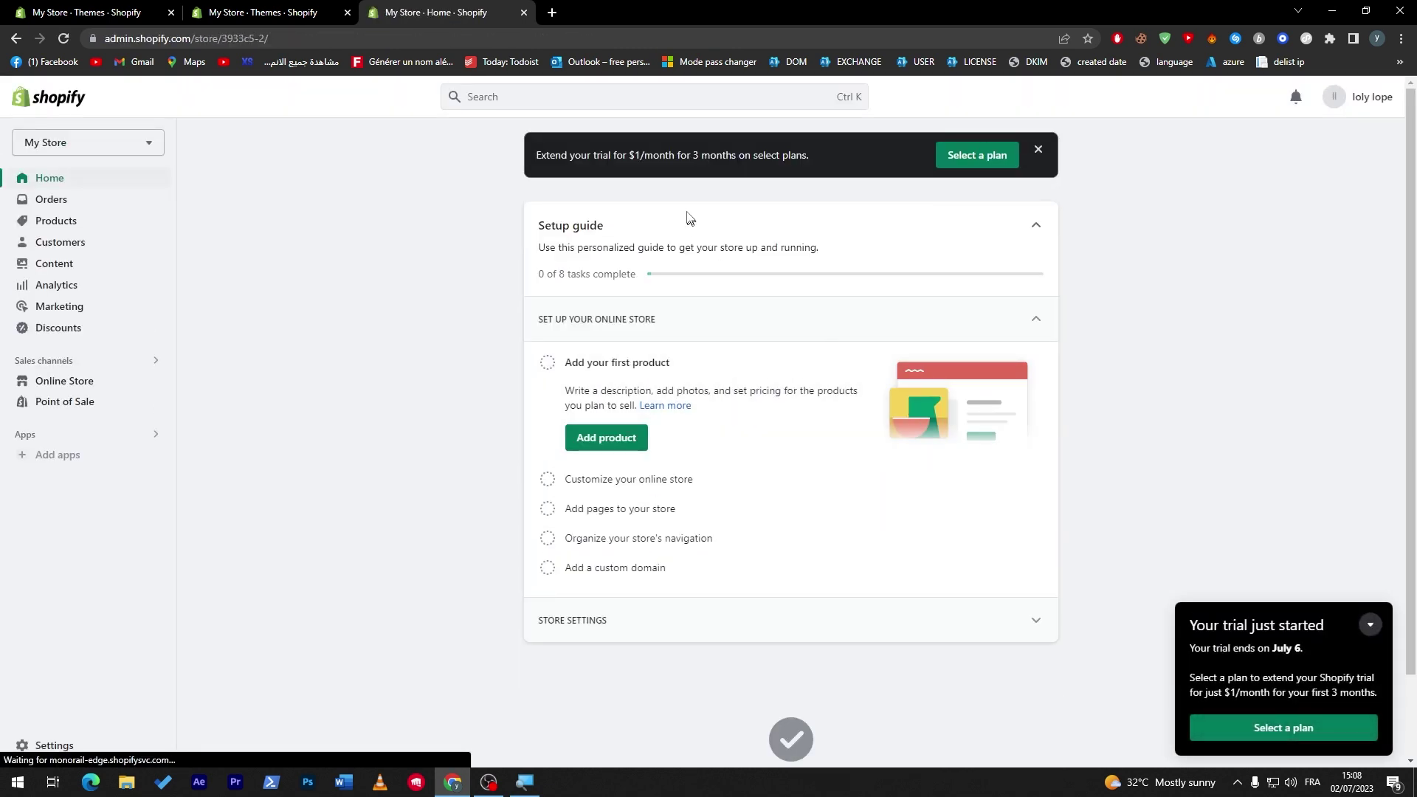
- Close the Setup guide panel on the first store's Themes page
drag(641, 155, 624, 155)
click(627, 158)
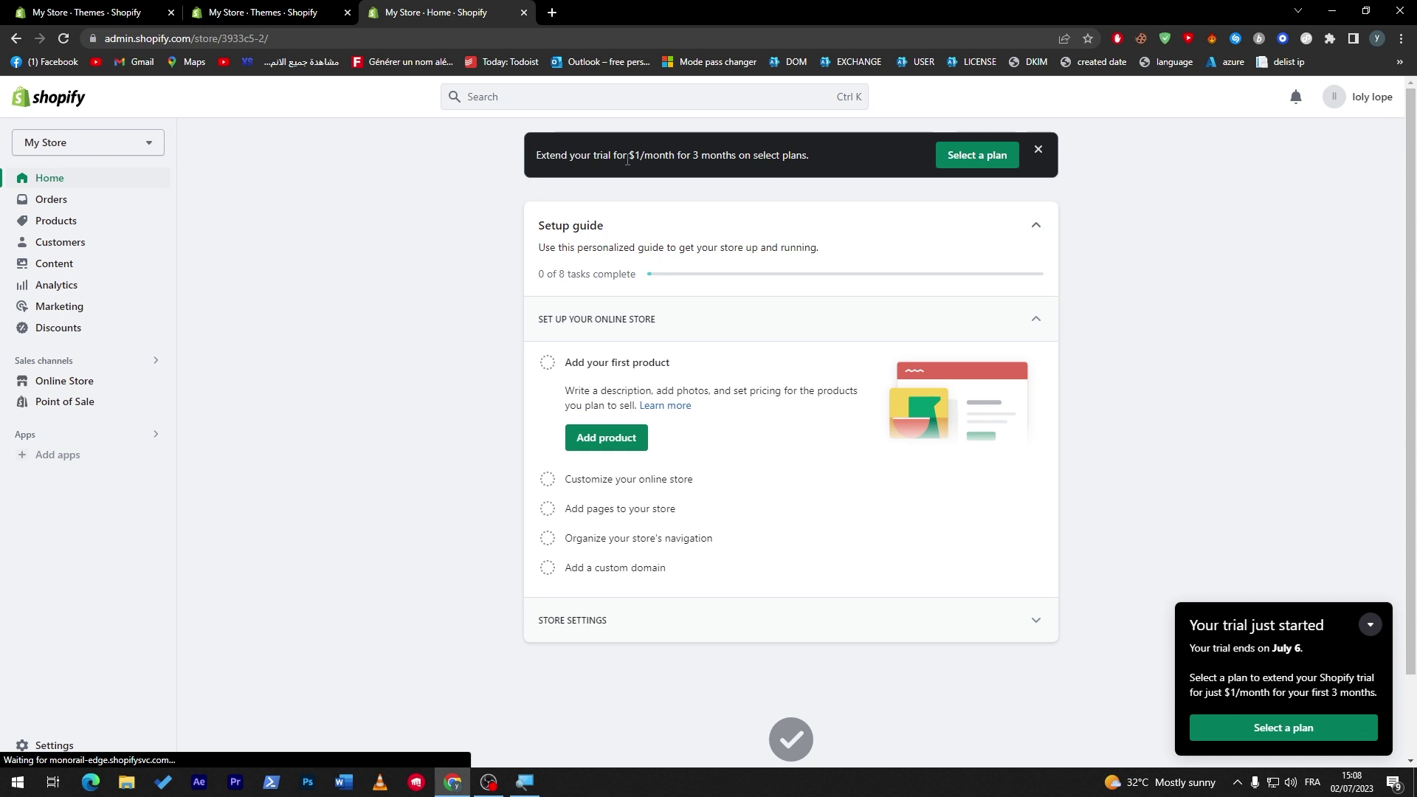
click(281, 6)
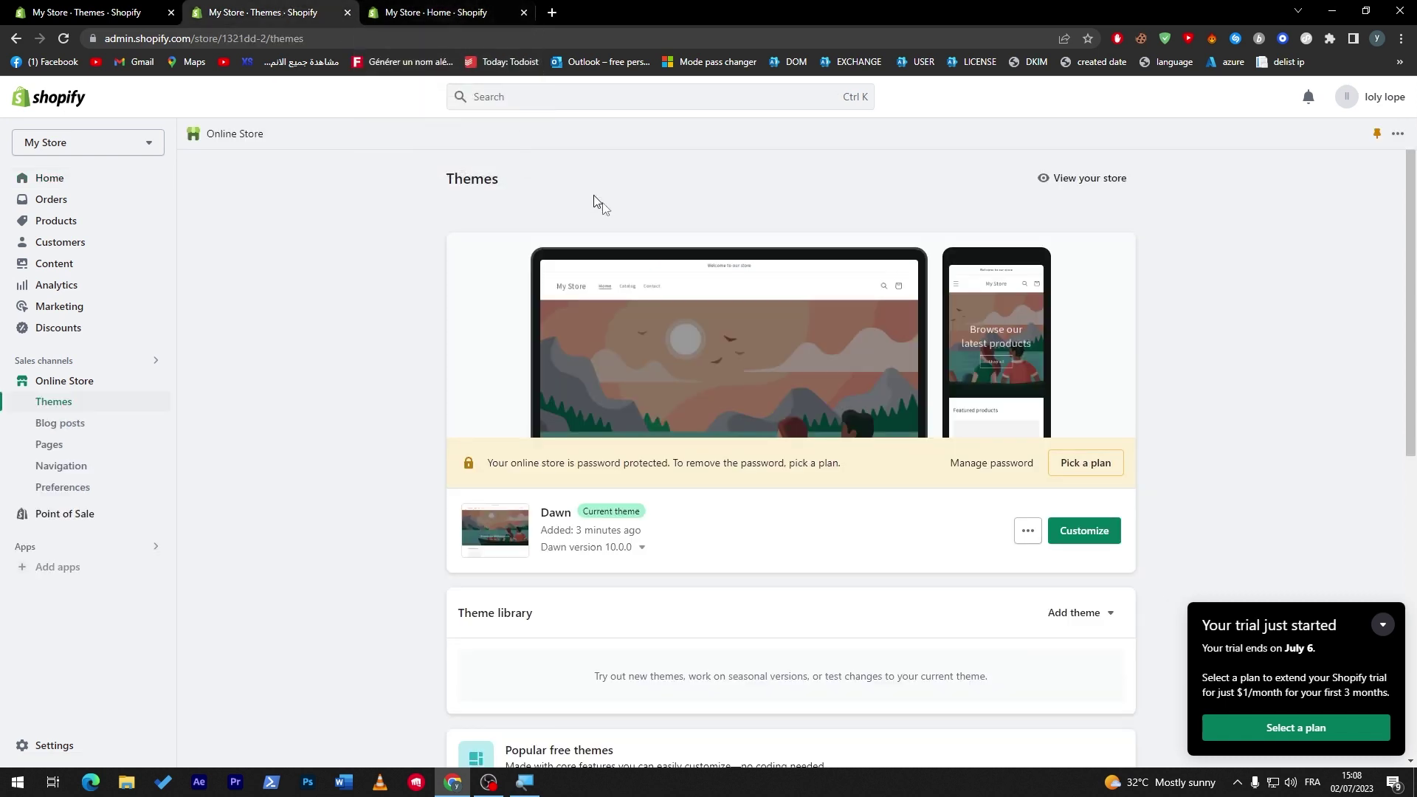
click(439, 12)
click(310, 6)
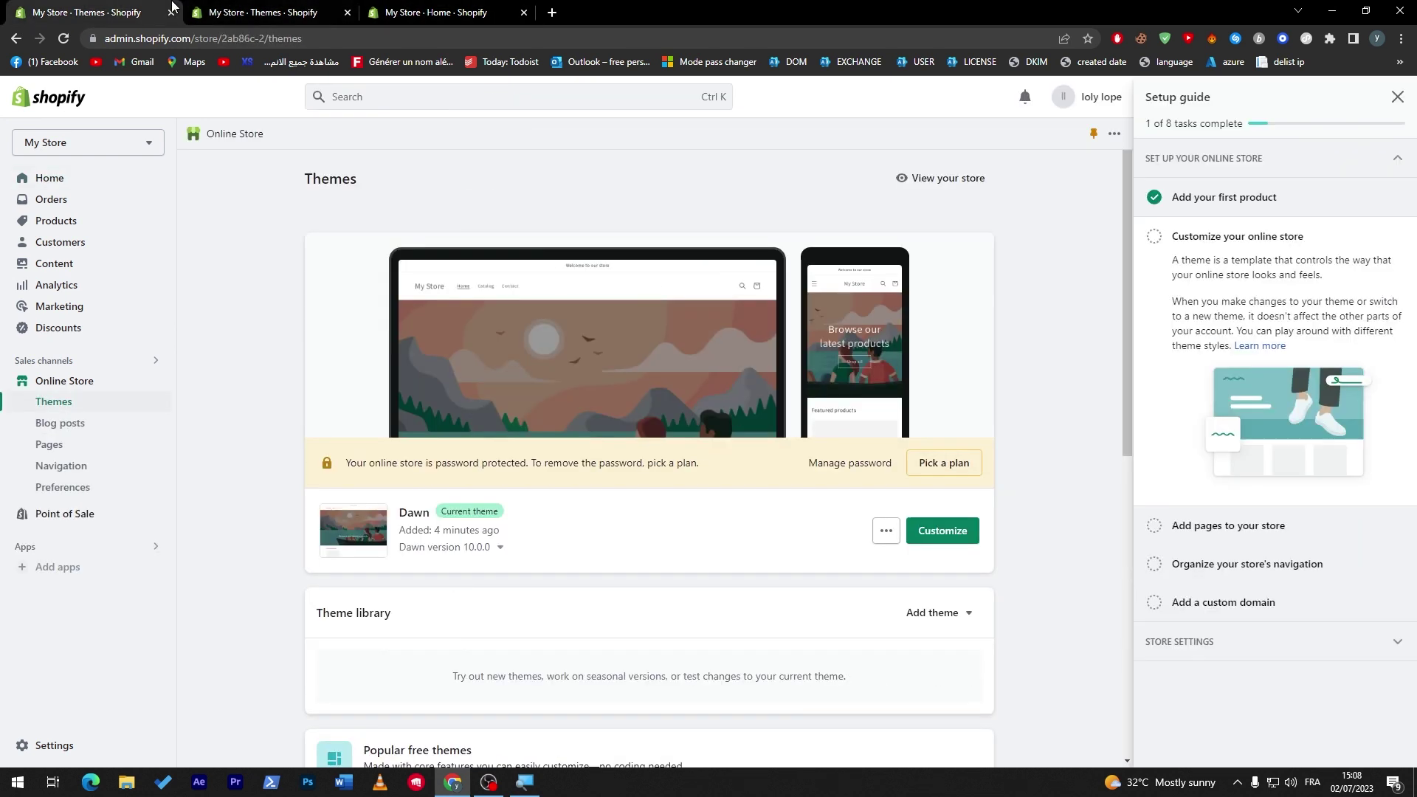
click(1396, 98)
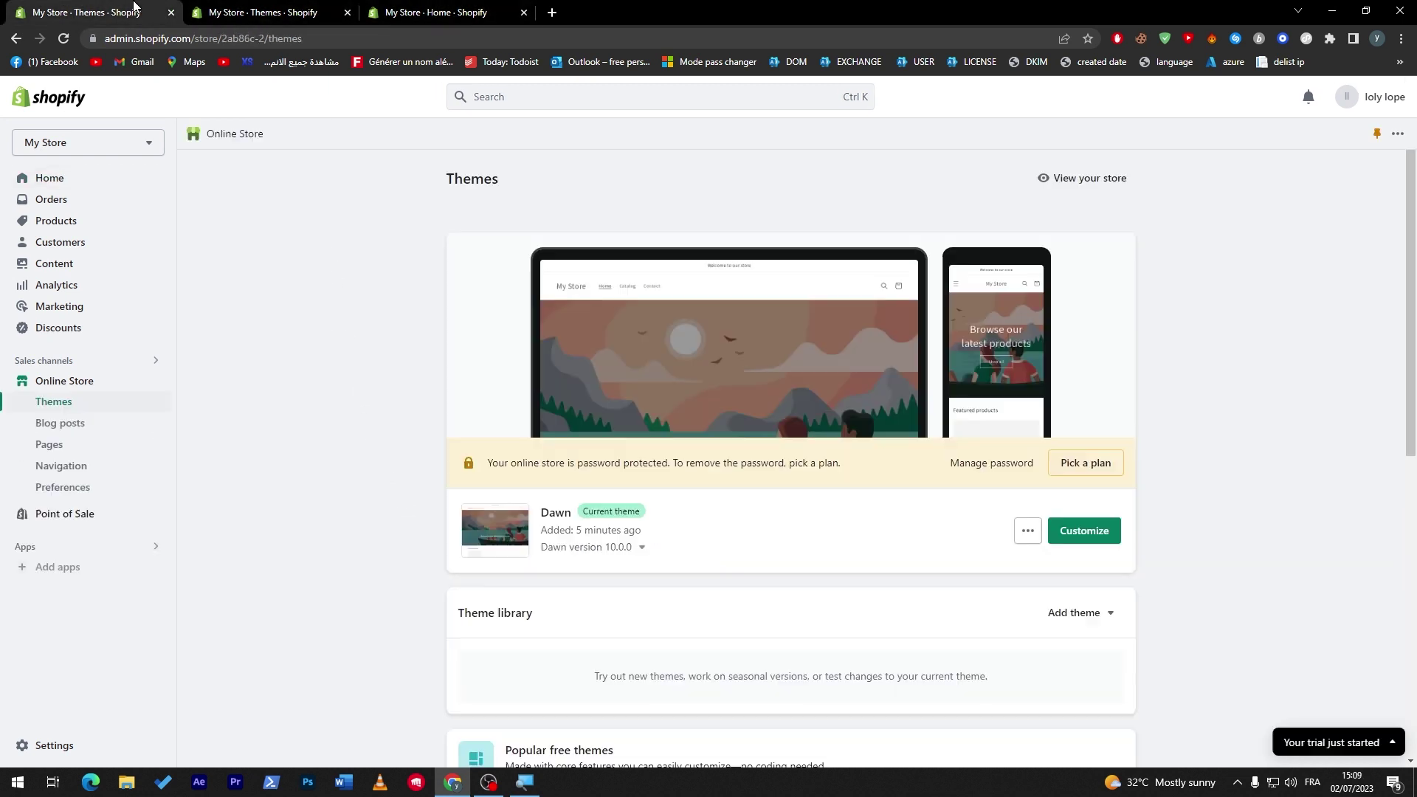
- Compare the stores' Themes pages across tabs, ending on the first store's Themes page with Dawn
click(275, 9)
click(428, 11)
click(240, 10)
click(114, 11)
click(275, 10)
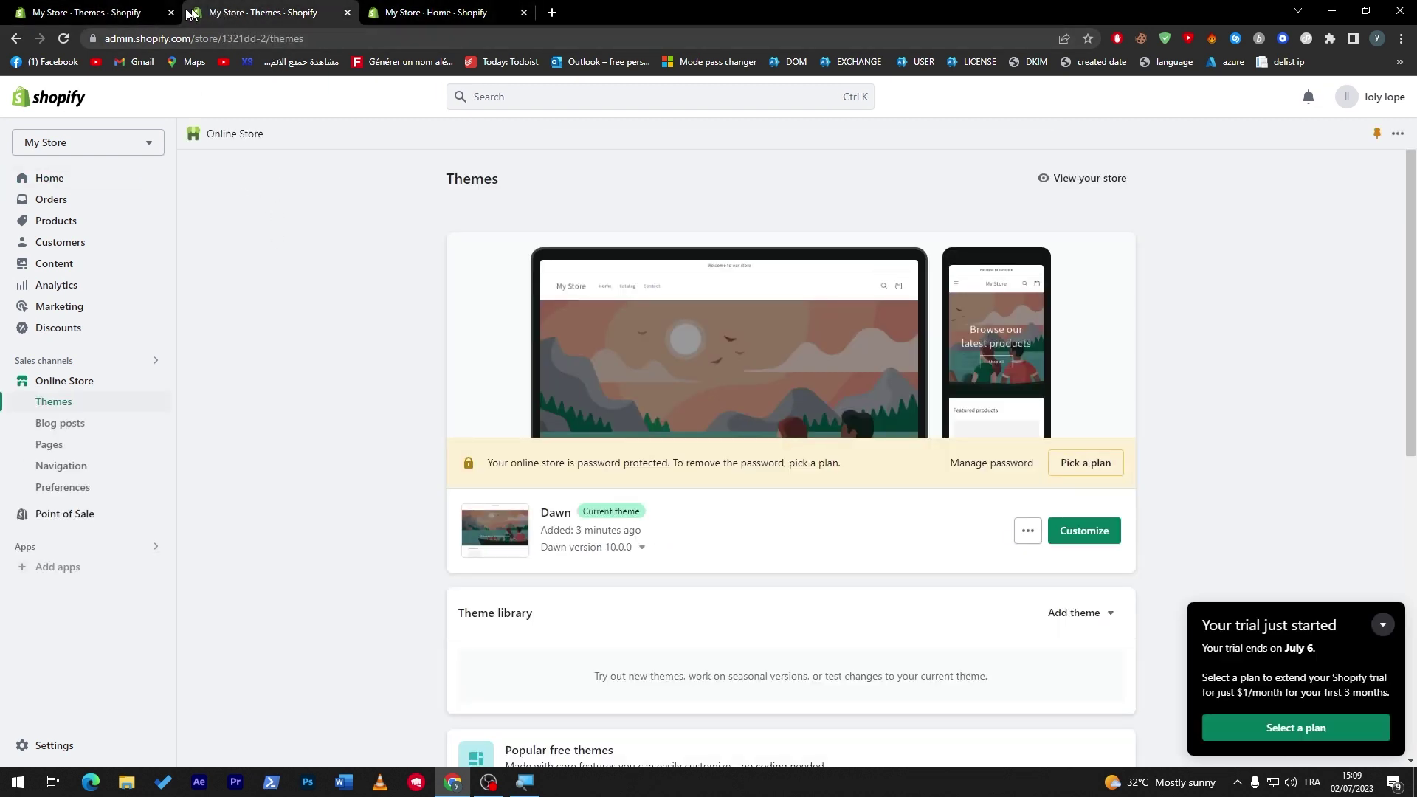
click(82, 11)
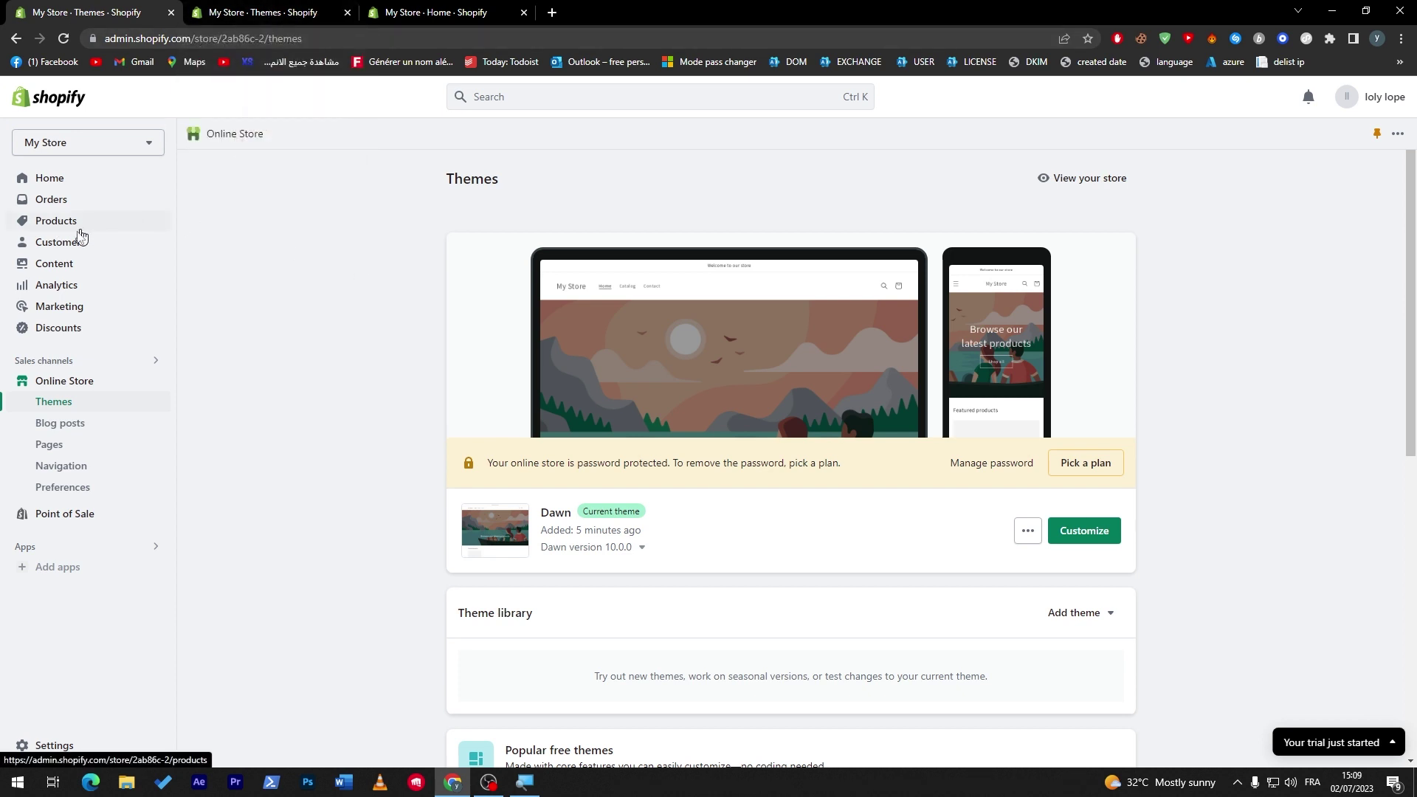
click(266, 12)
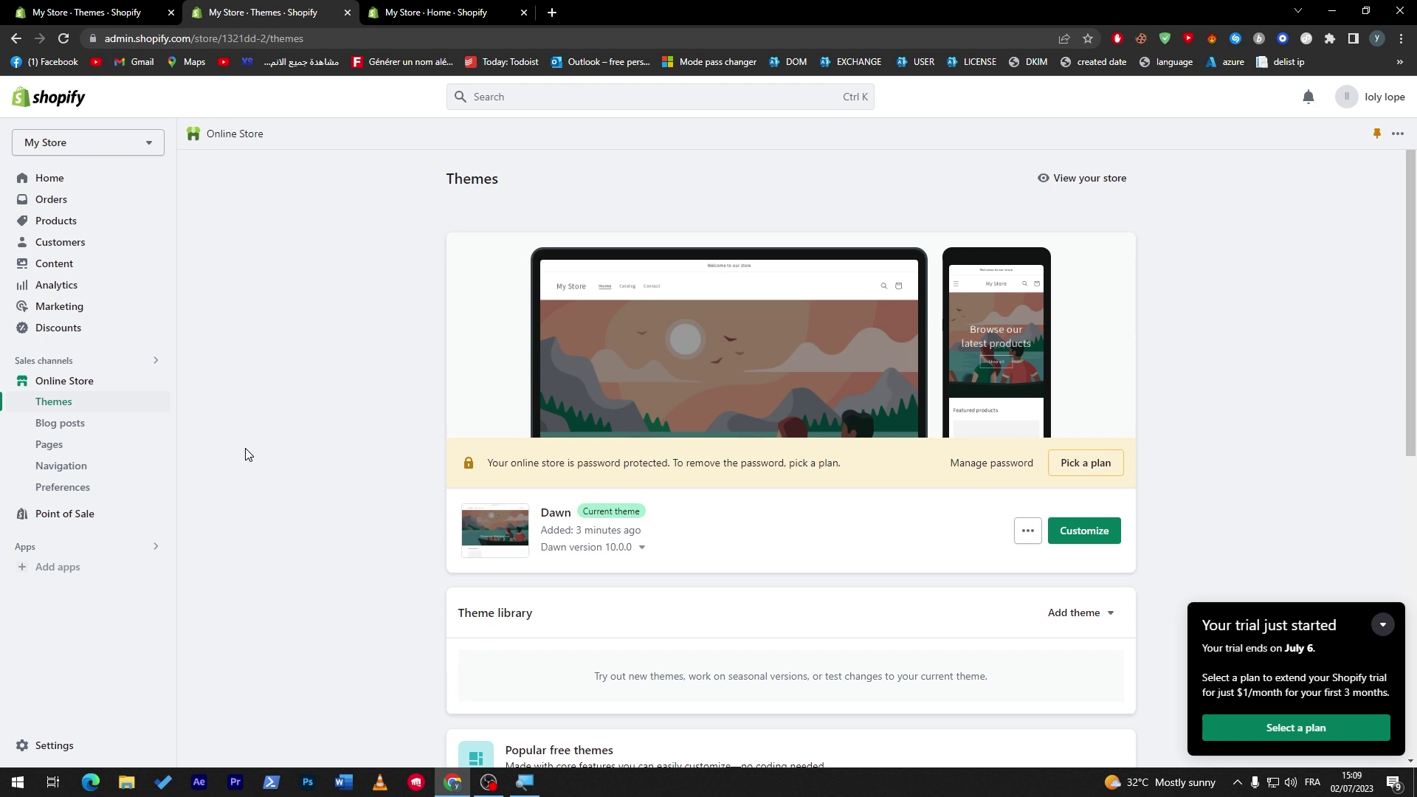
click(118, 11)
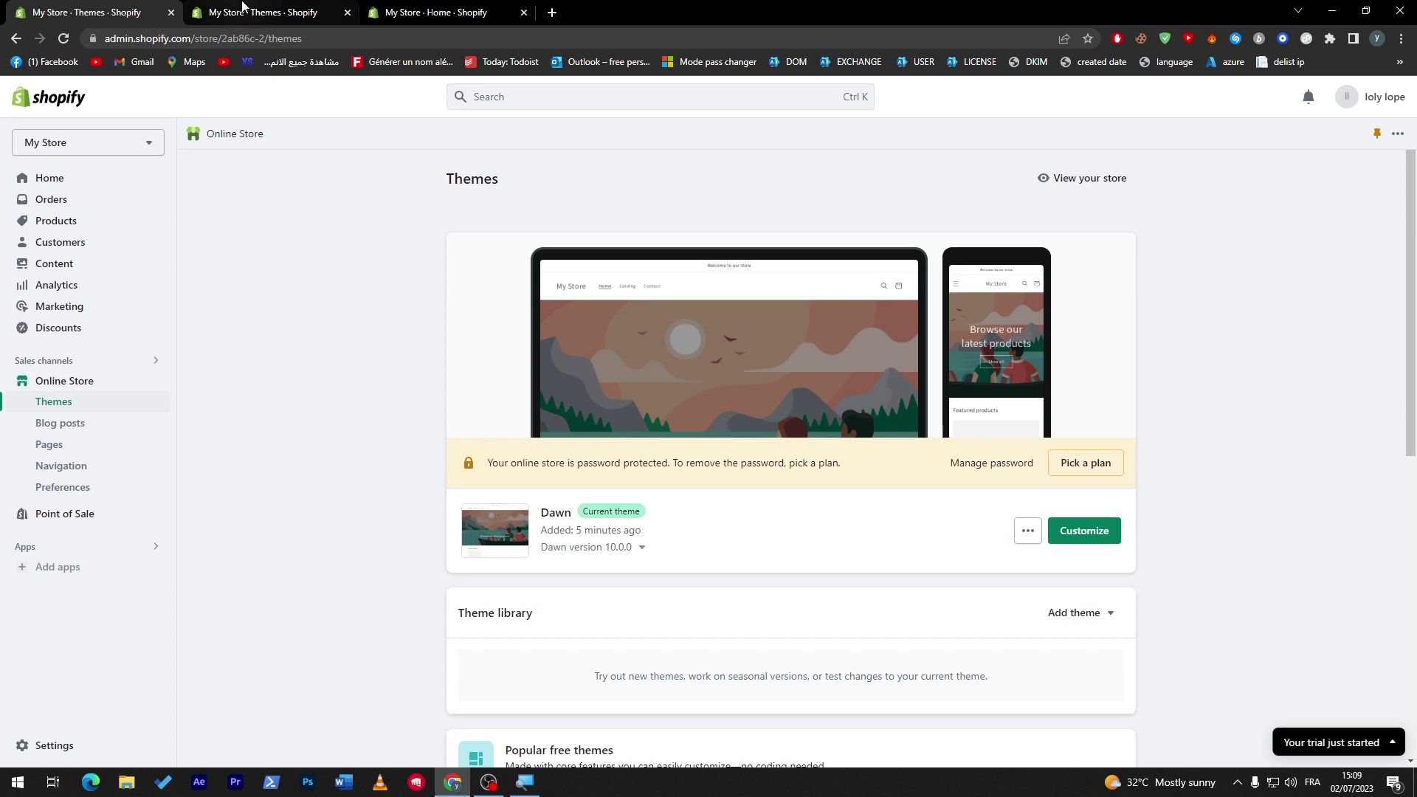
click(202, 9)
click(118, 10)
click(202, 6)
click(159, 7)
click(230, 7)
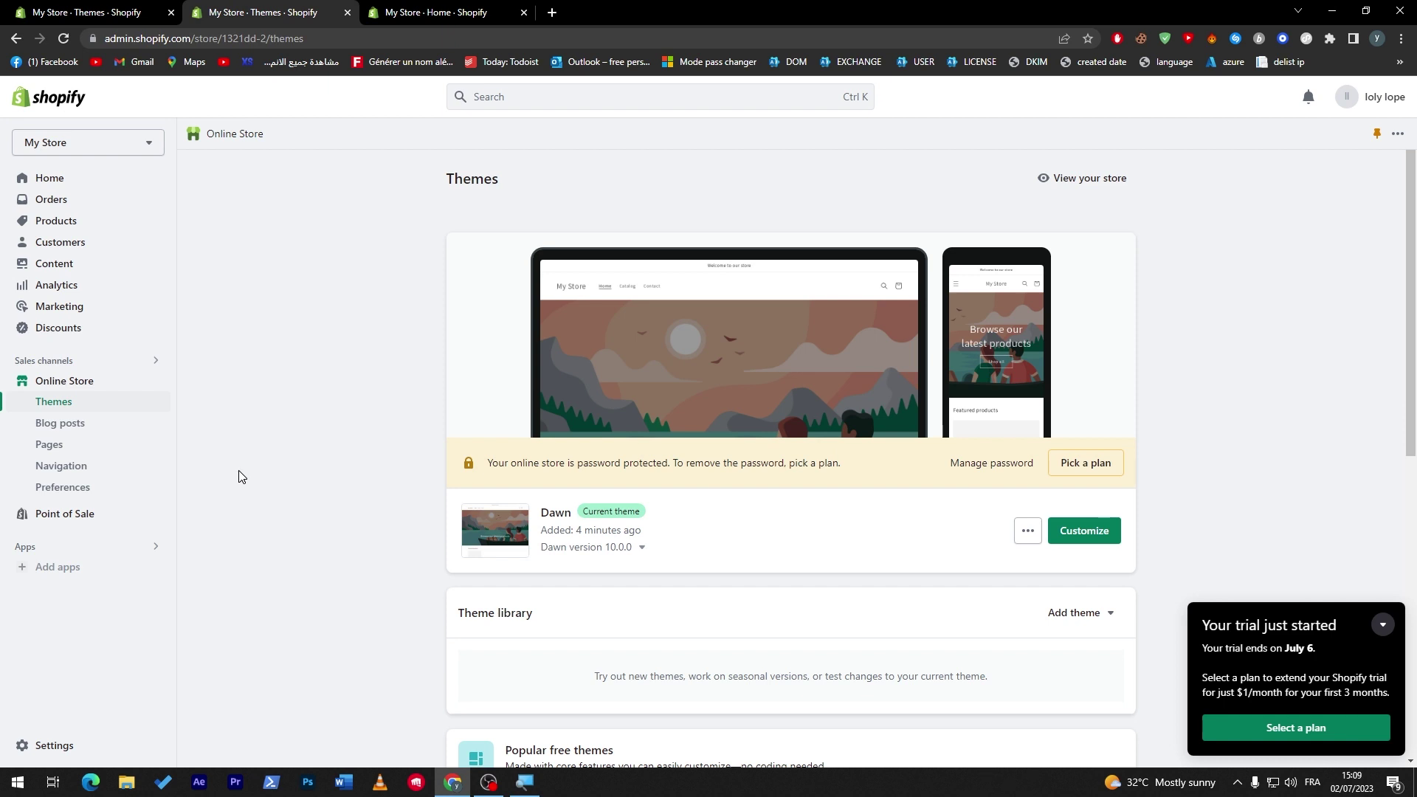
click(104, 10)
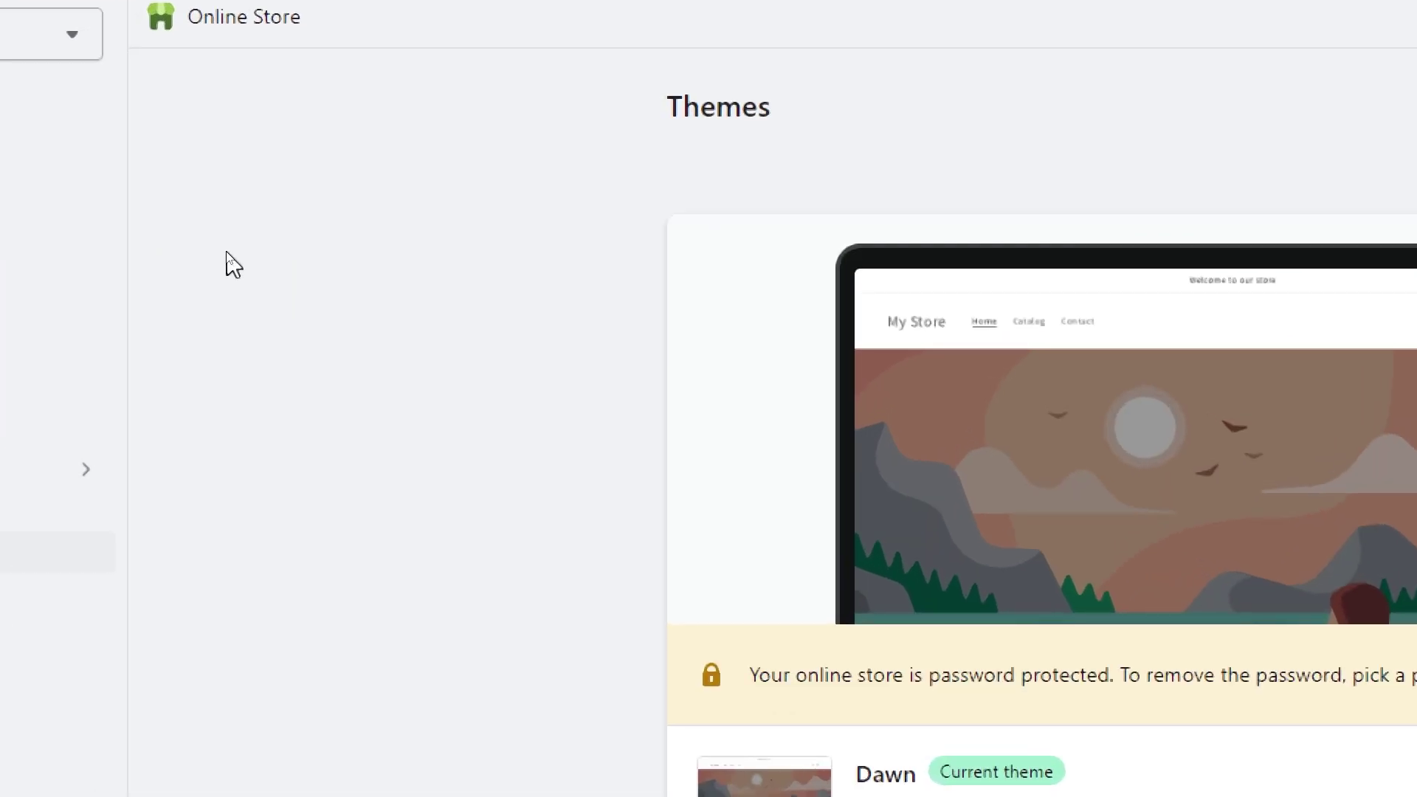
- Open both stores' Products pages, listing eazezae in the first and ezaeaze in the second
click(99, 244)
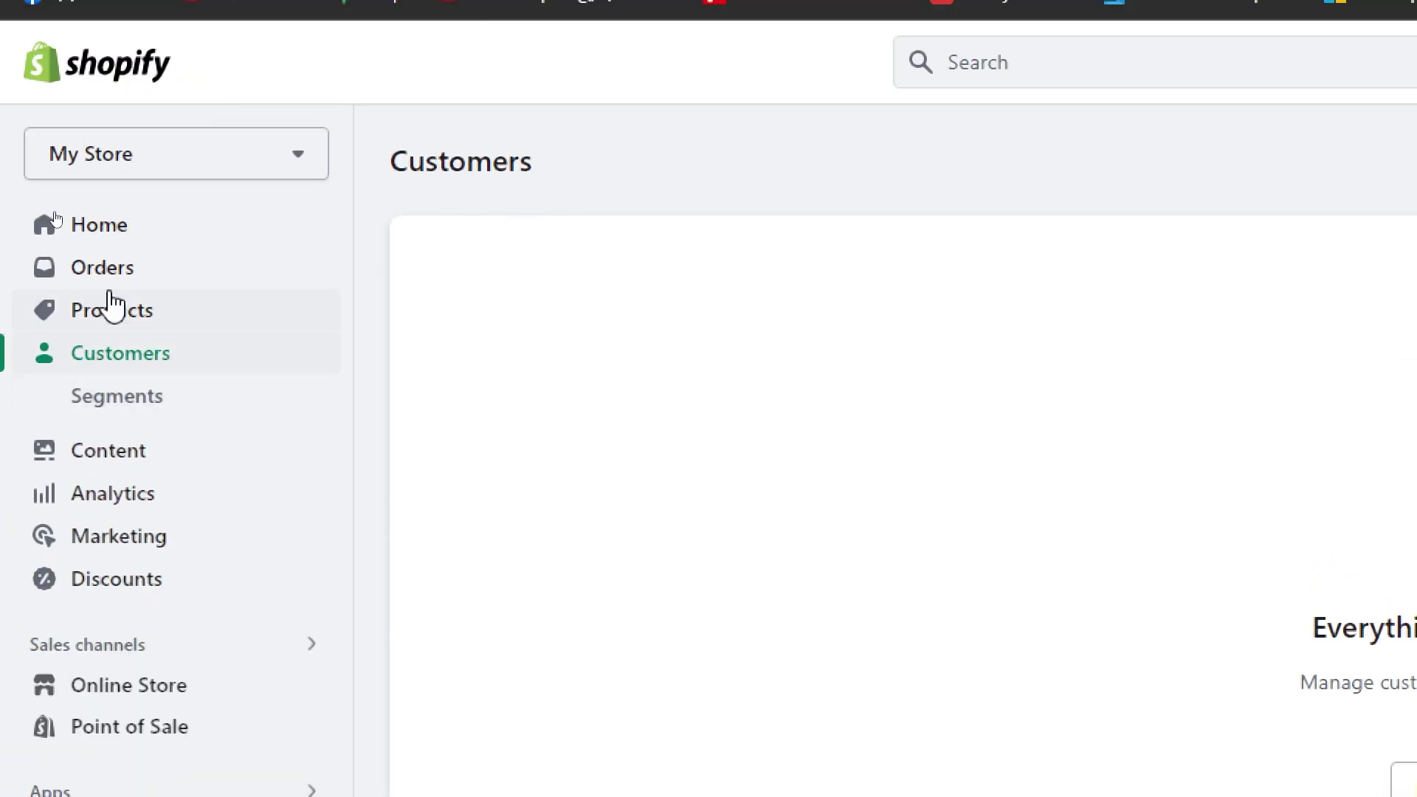
click(113, 306)
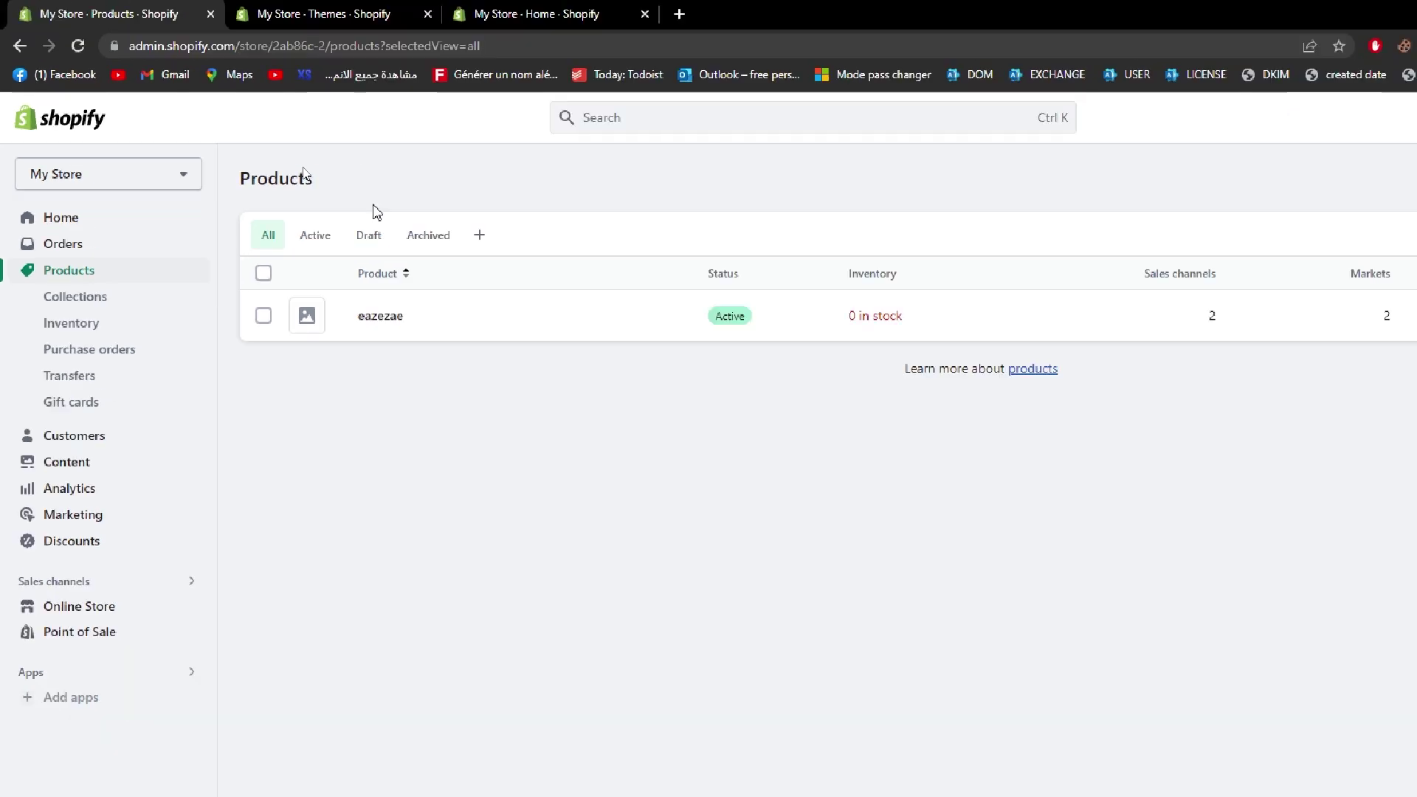
click(268, 9)
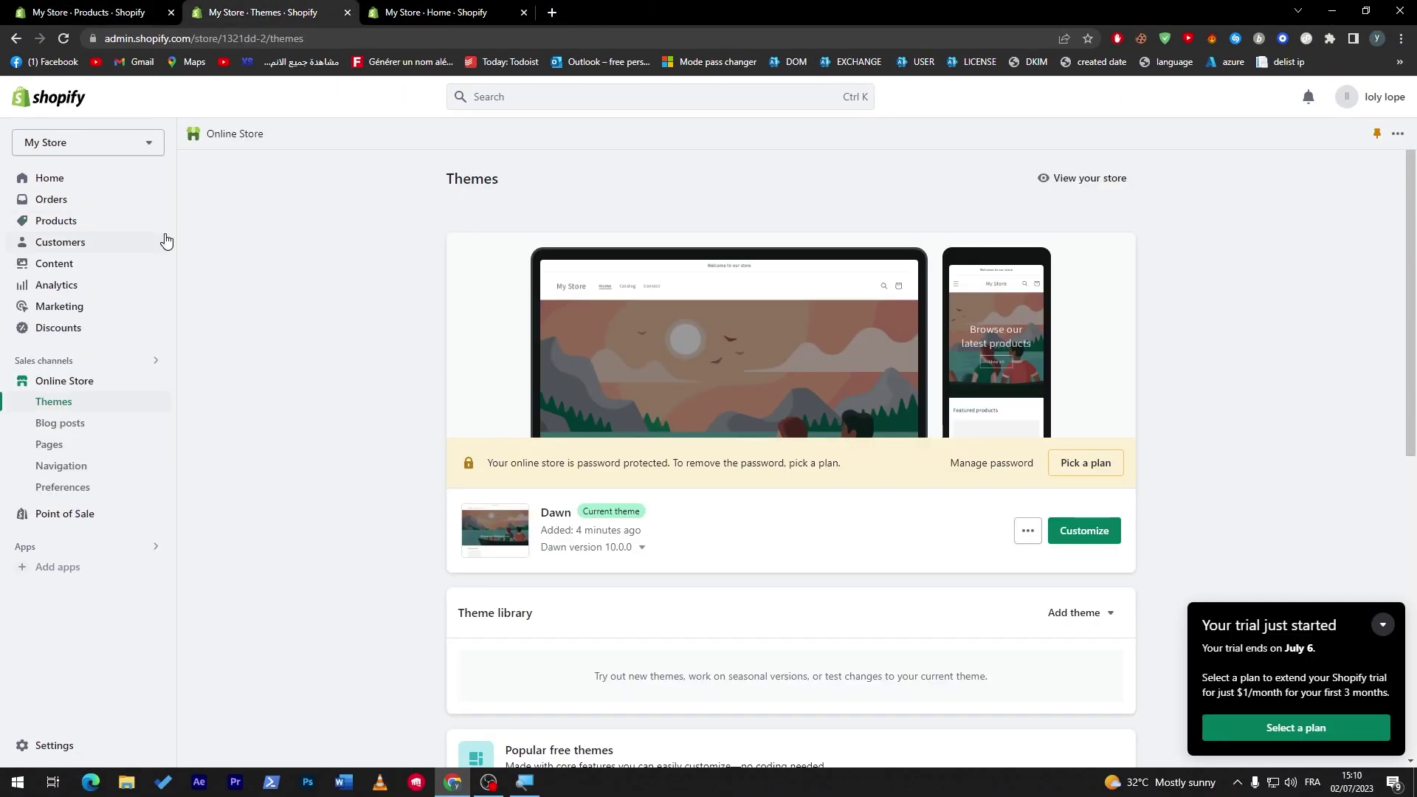
click(59, 222)
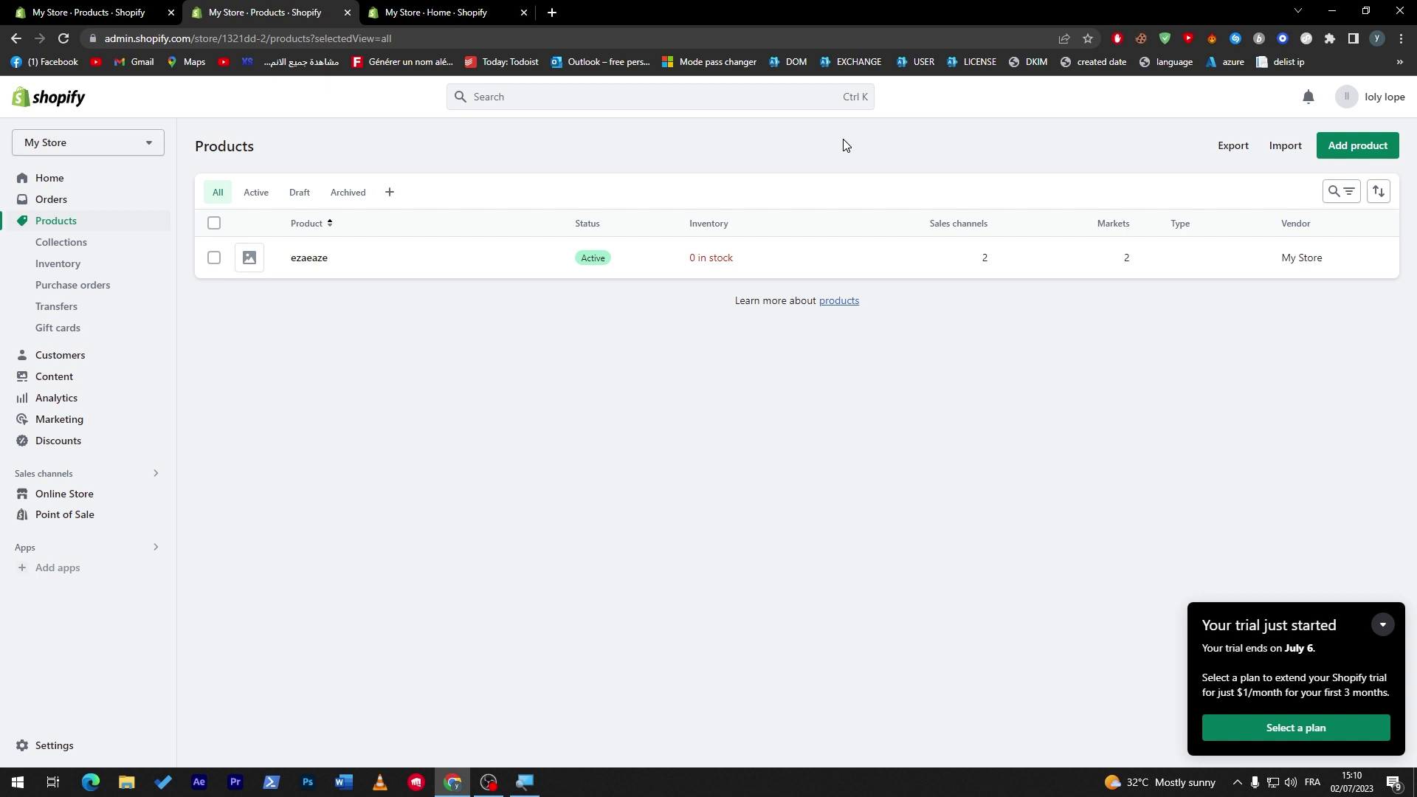
- Open the second store's Products > Transfers page, which requires more than one location
click(96, 309)
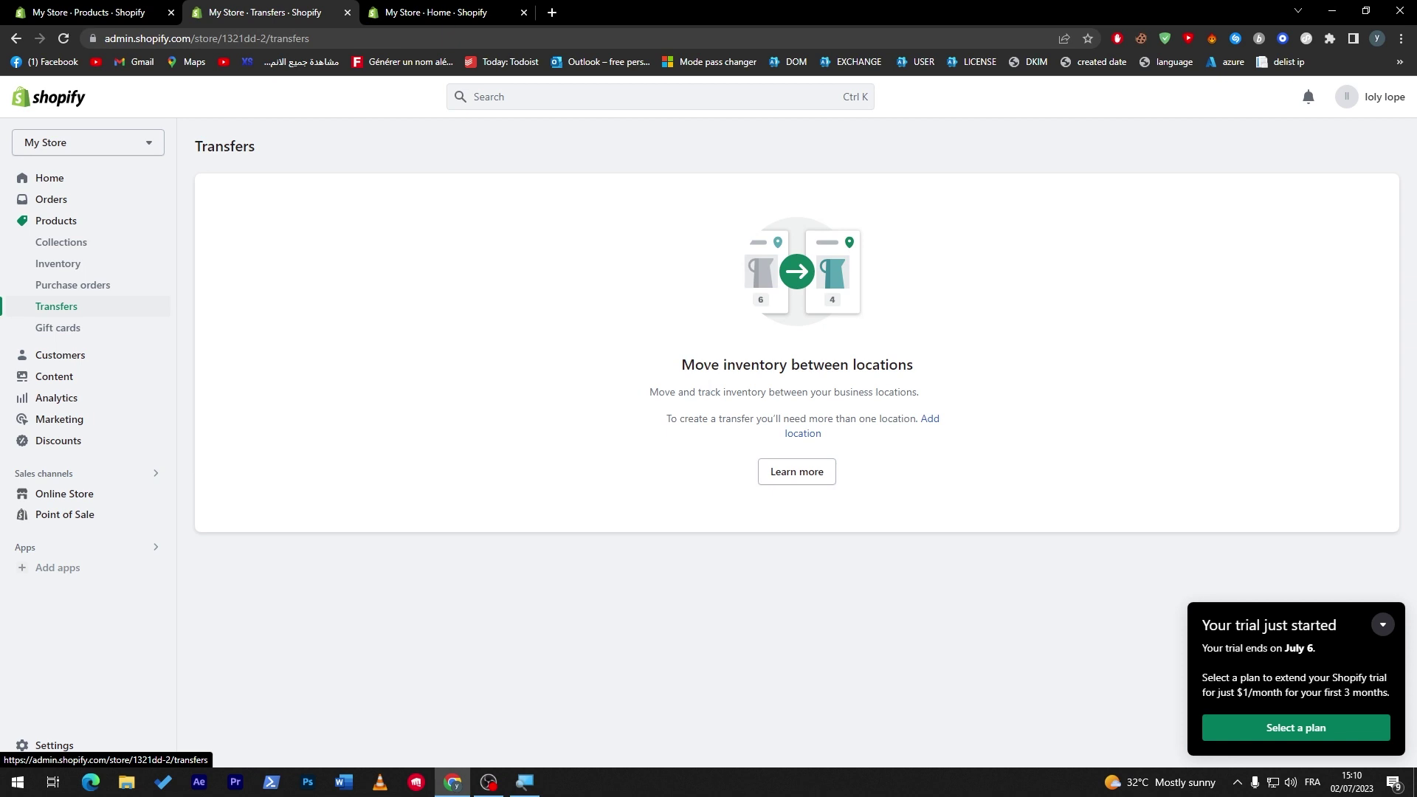
drag(704, 365, 860, 386)
click(804, 385)
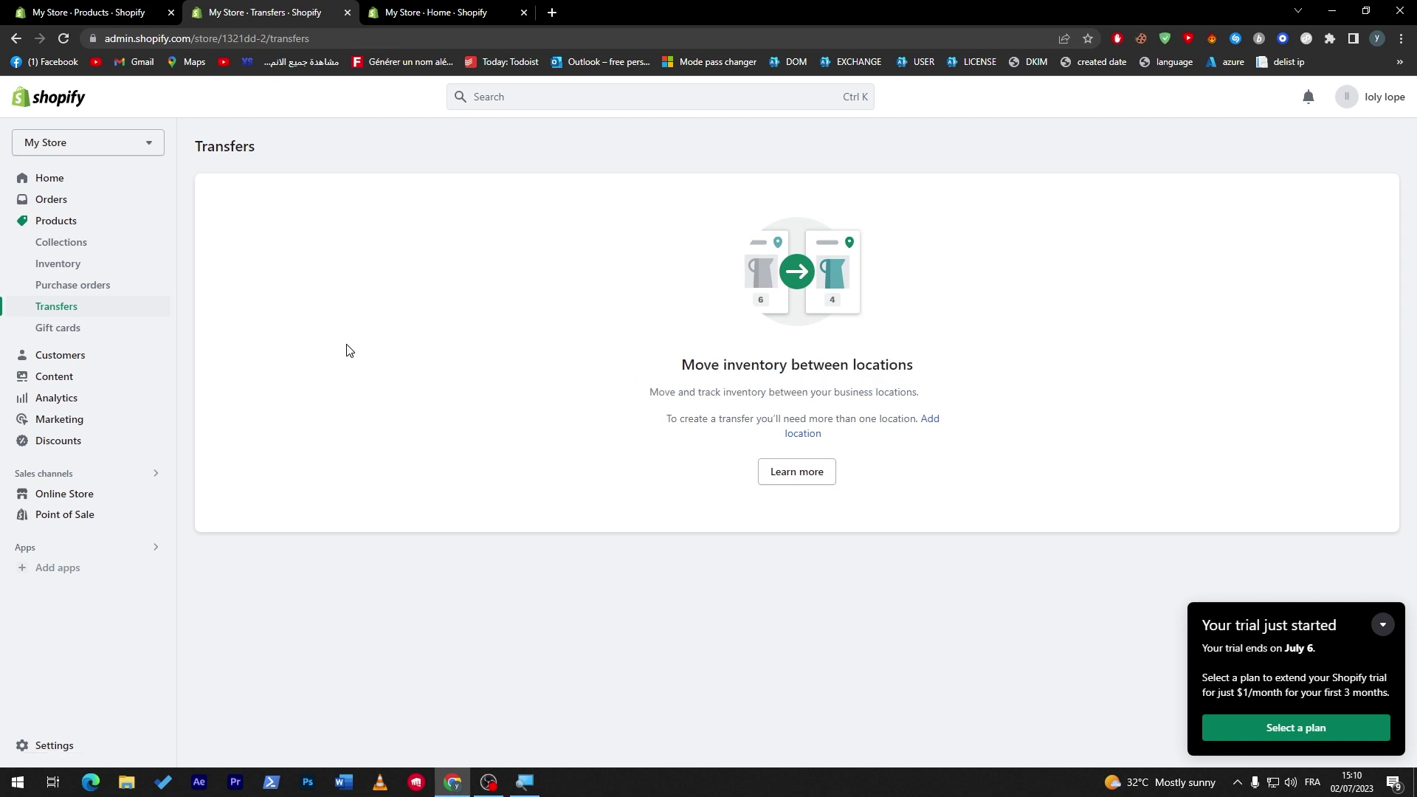
- Compare the three store tabs, ending on the first store's product list showing eazezae
click(122, 11)
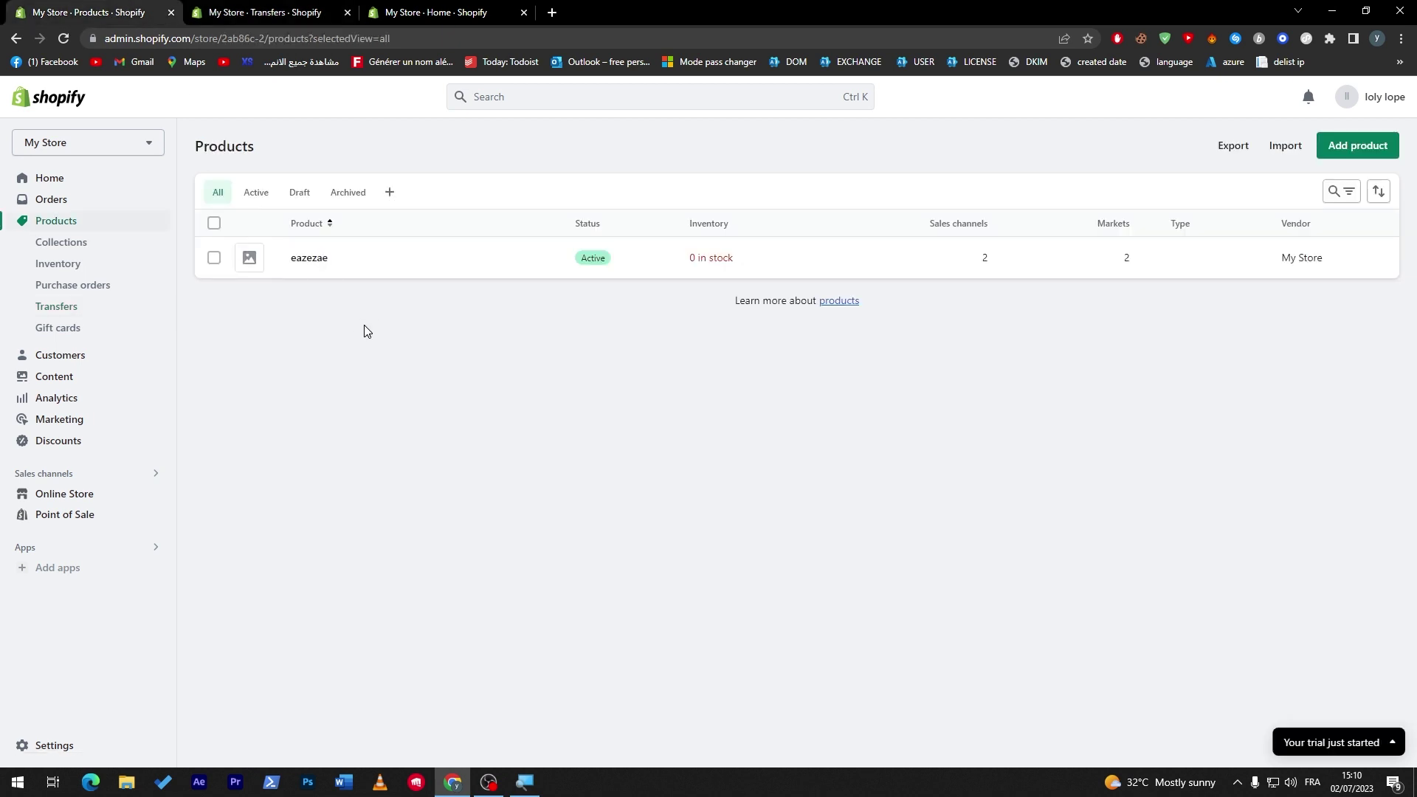
click(444, 11)
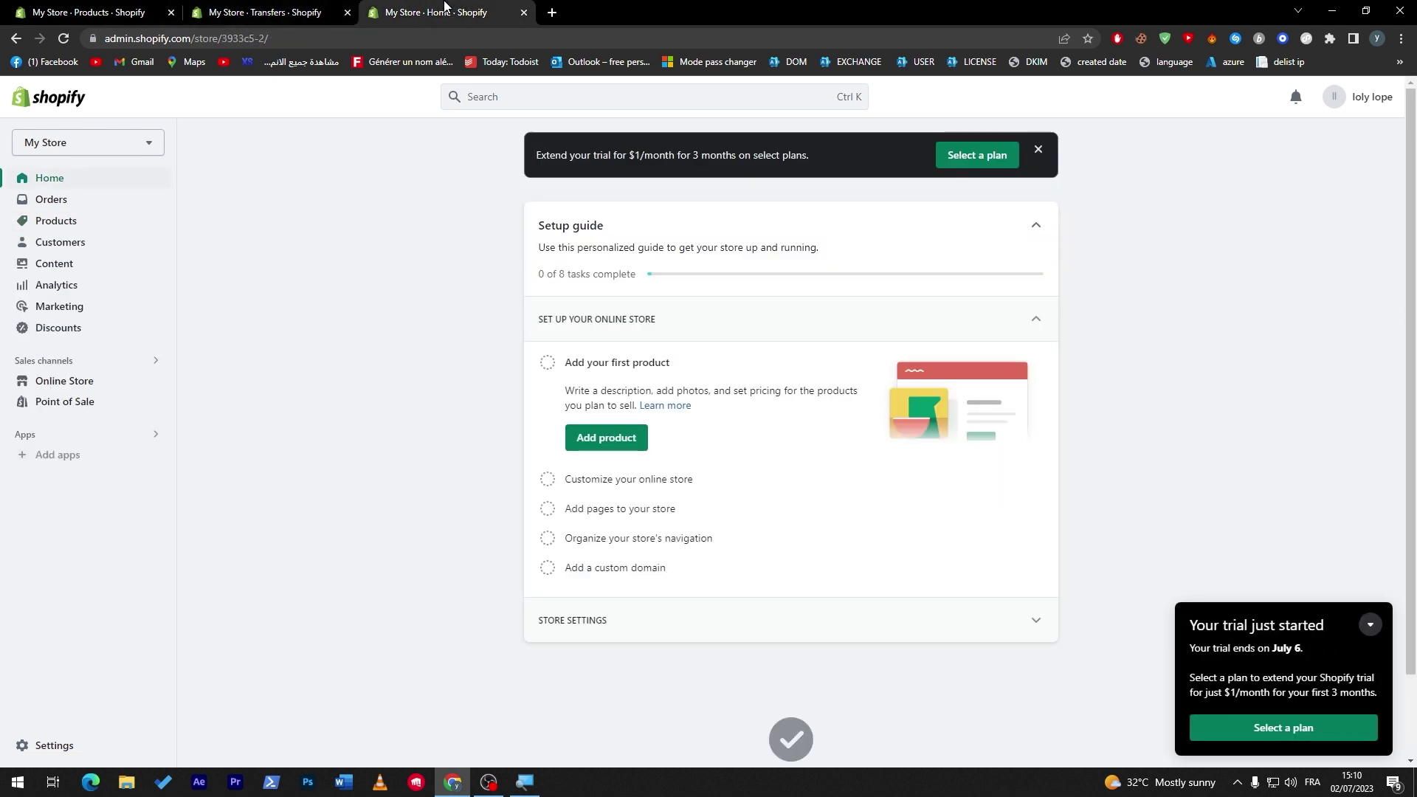
click(265, 12)
click(89, 12)
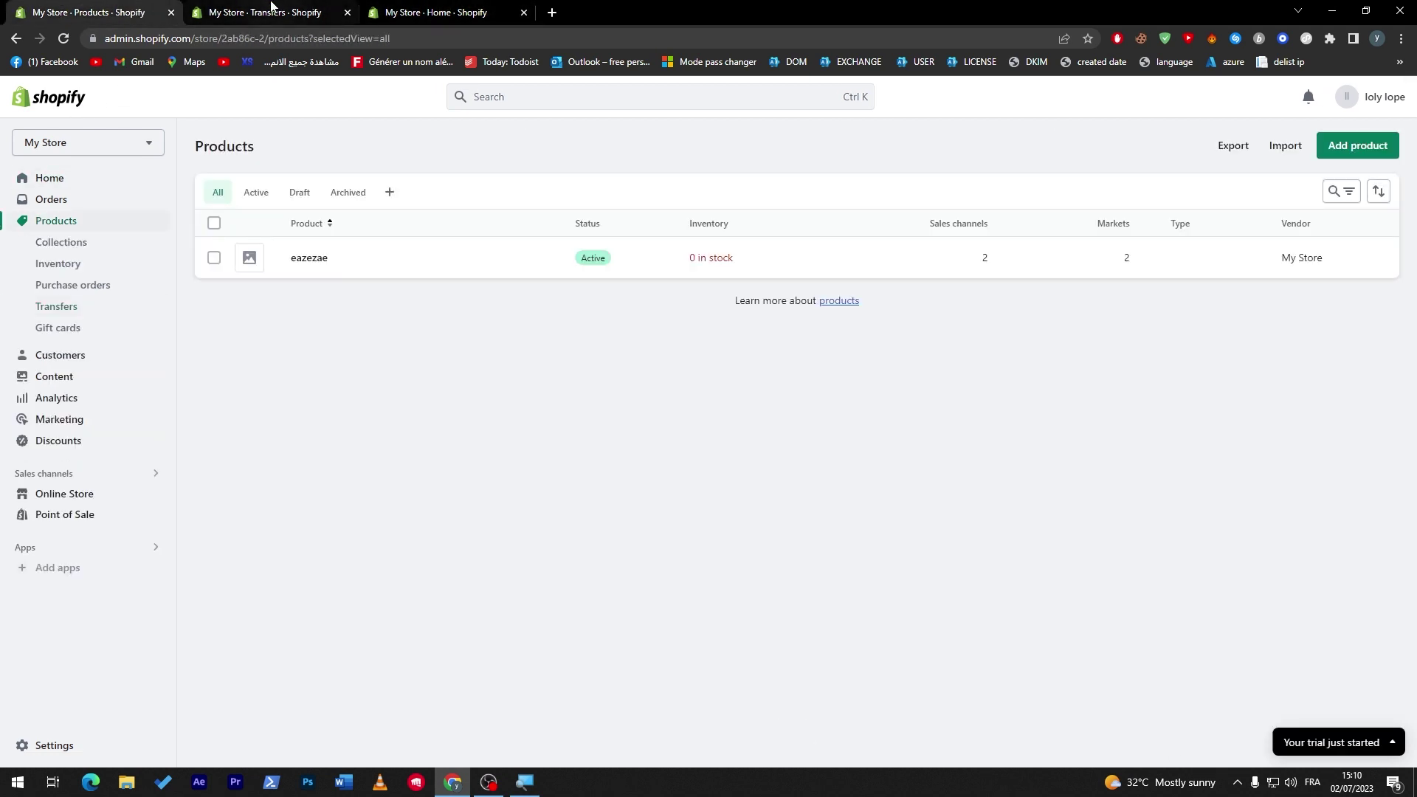
click(266, 12)
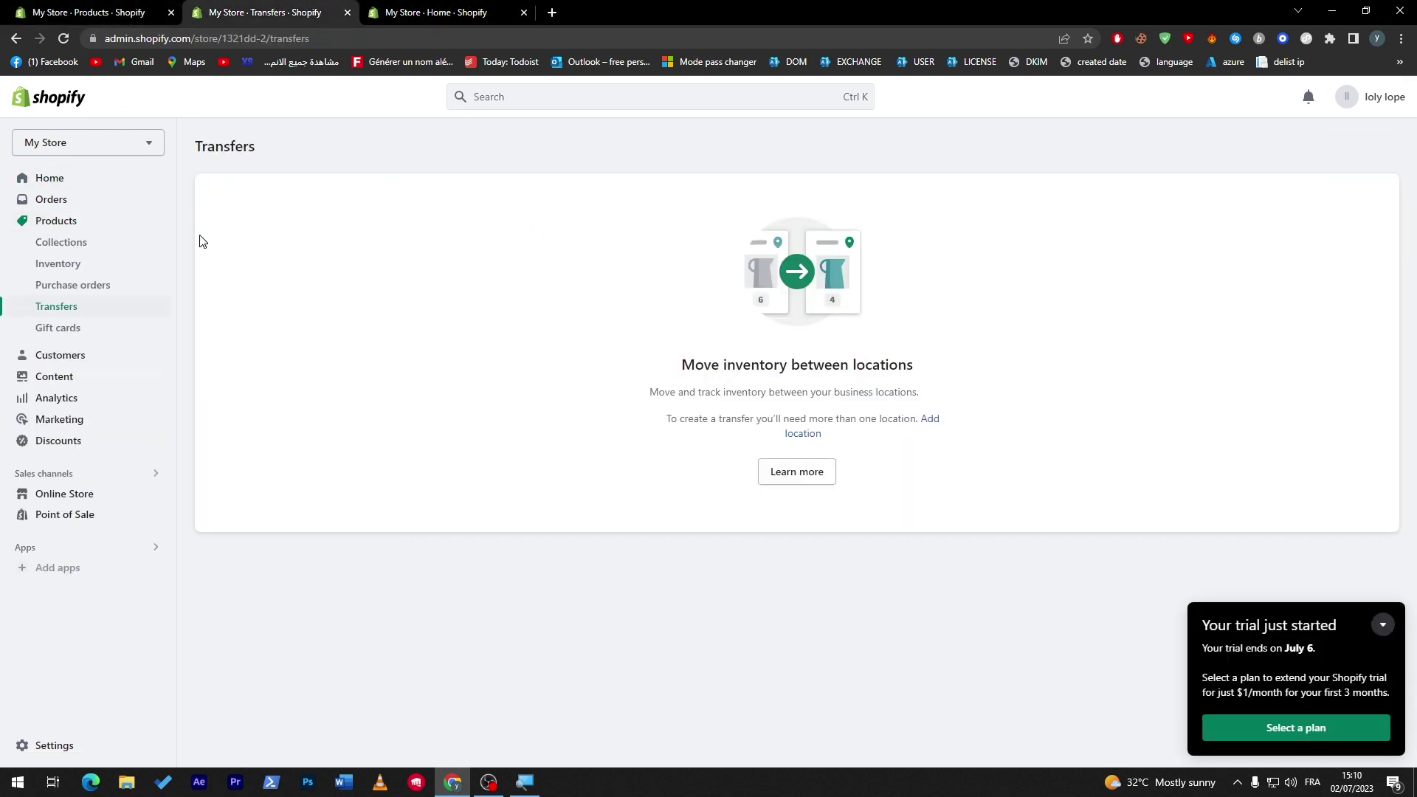
click(126, 5)
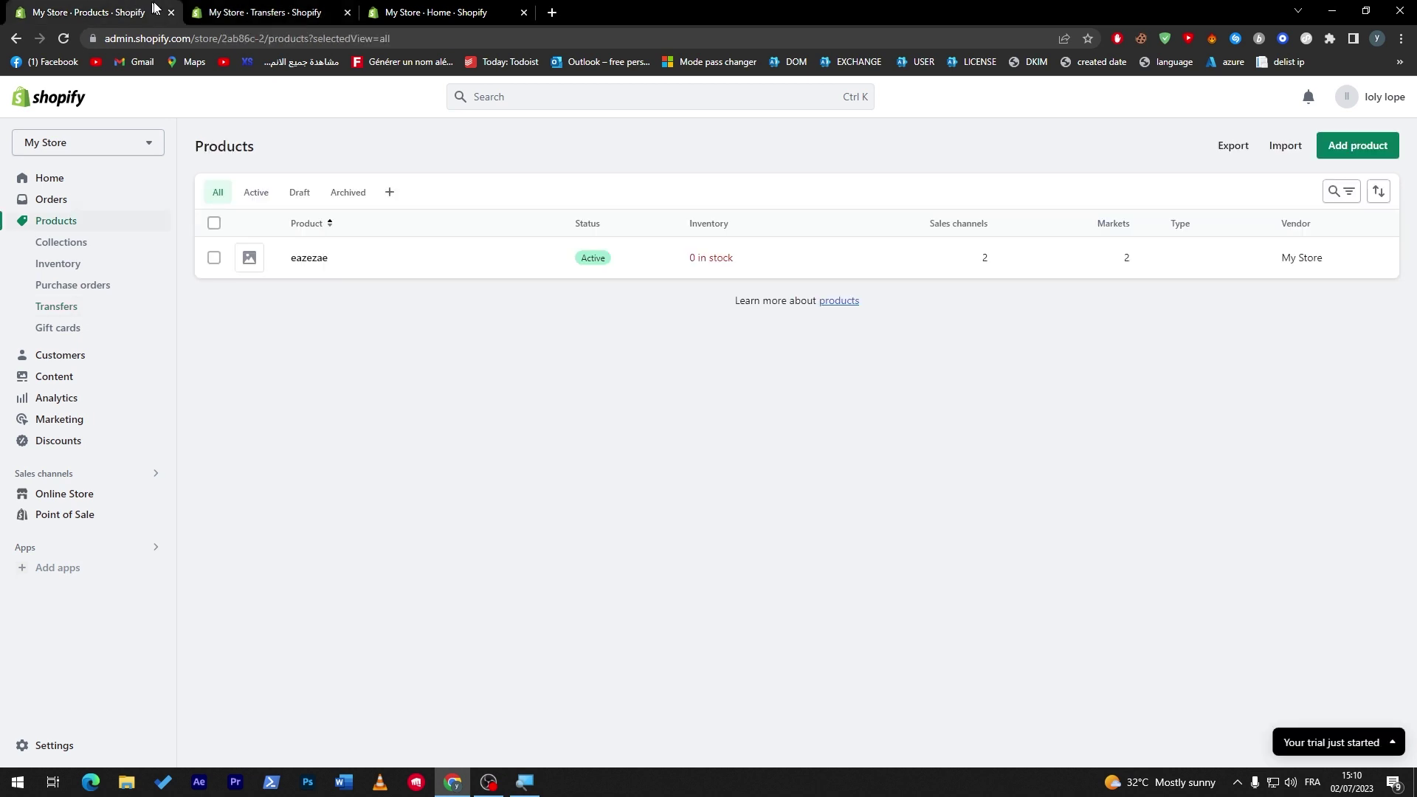
click(236, 10)
click(103, 10)
click(255, 12)
click(413, 10)
click(280, 12)
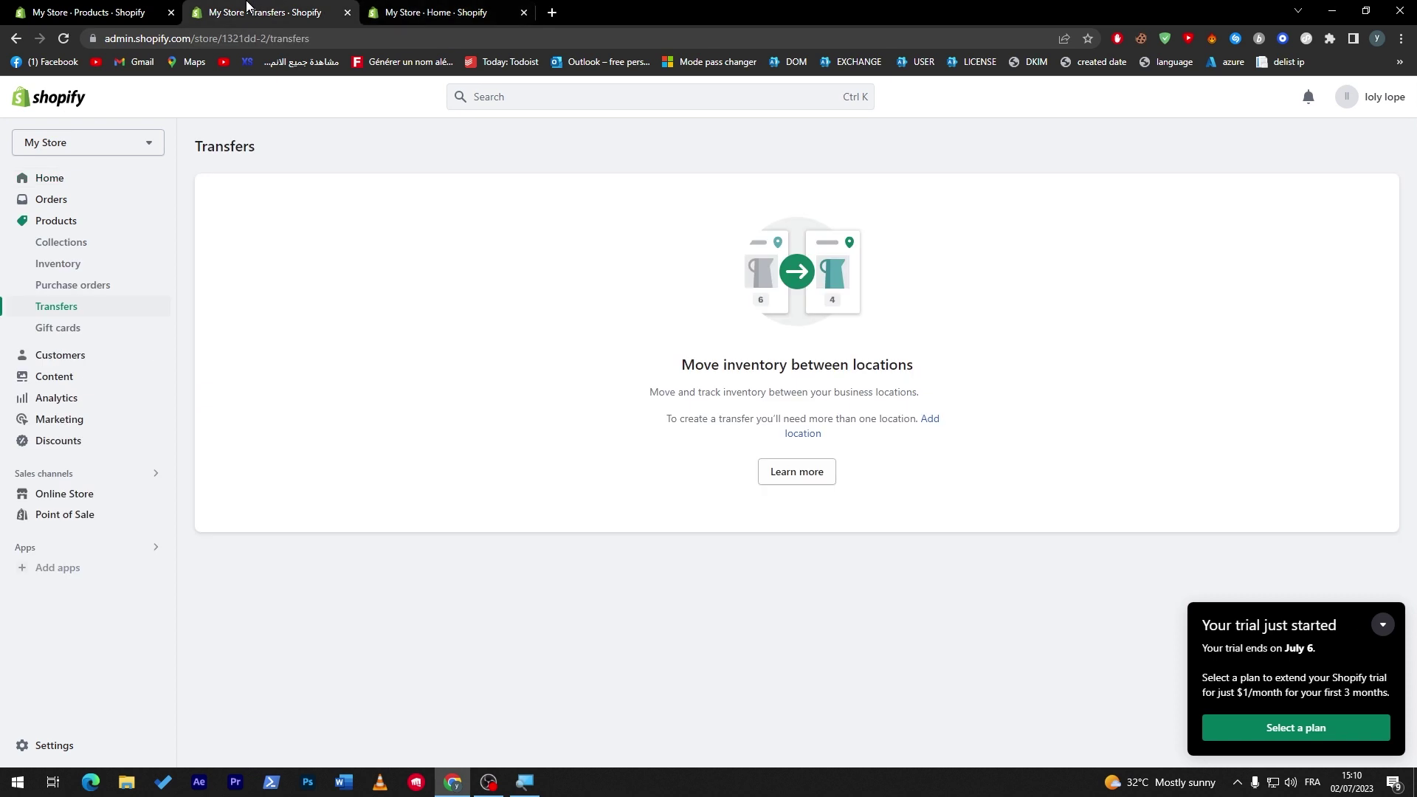
click(155, 11)
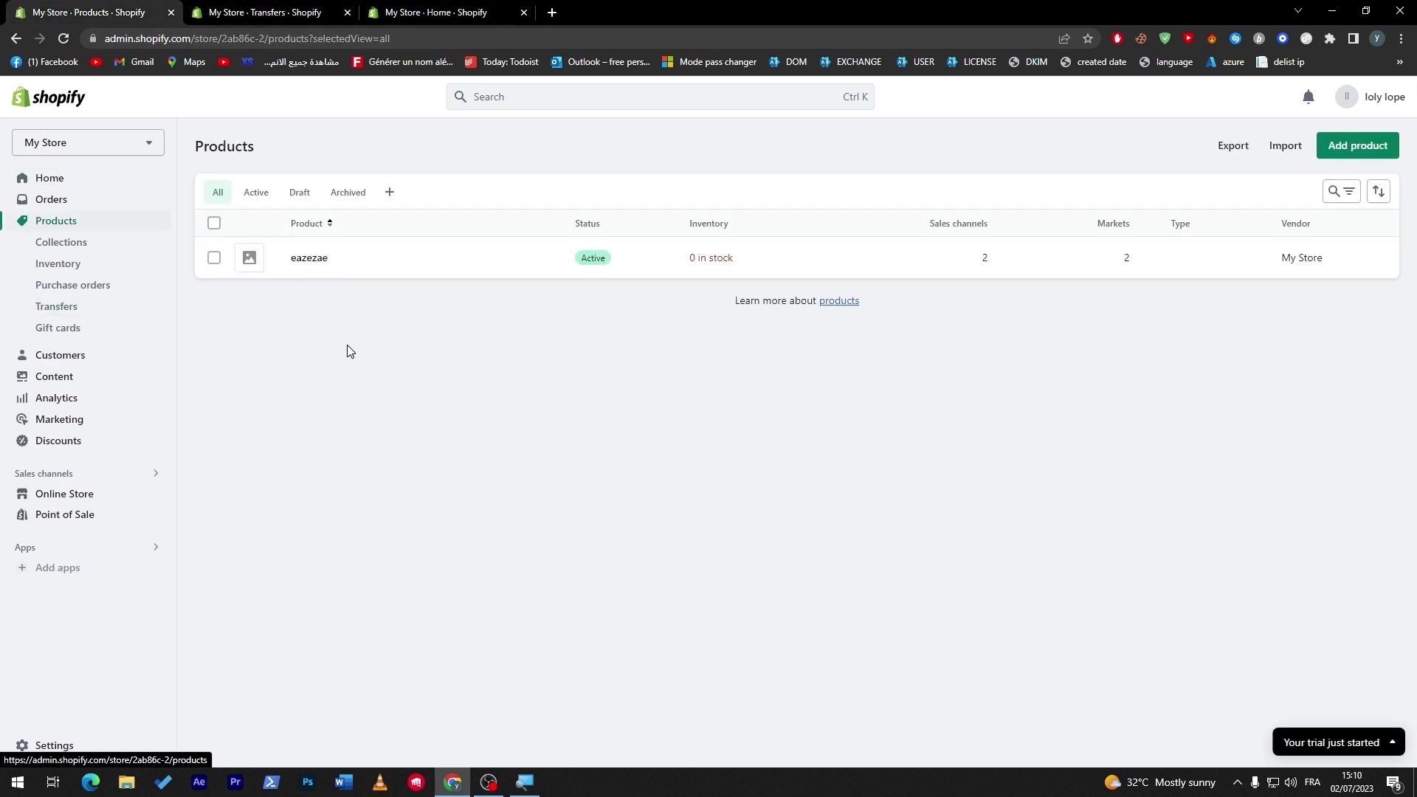